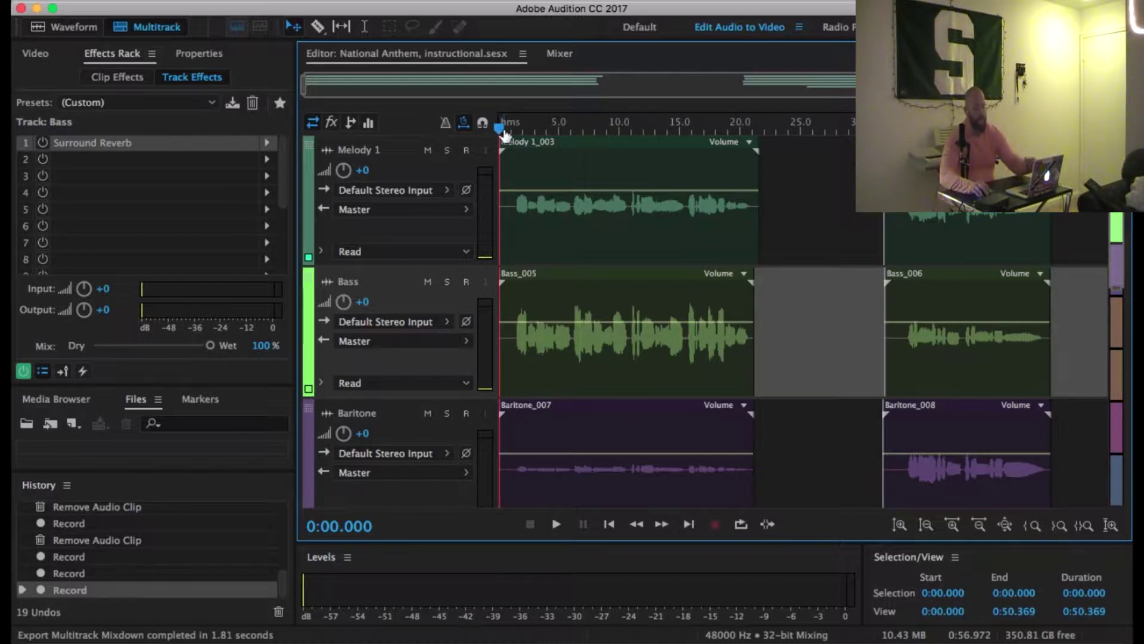
- Play the full vocal mix from the start of the session through the end of the first set of clips
key("XF86MonBrightnessUp")
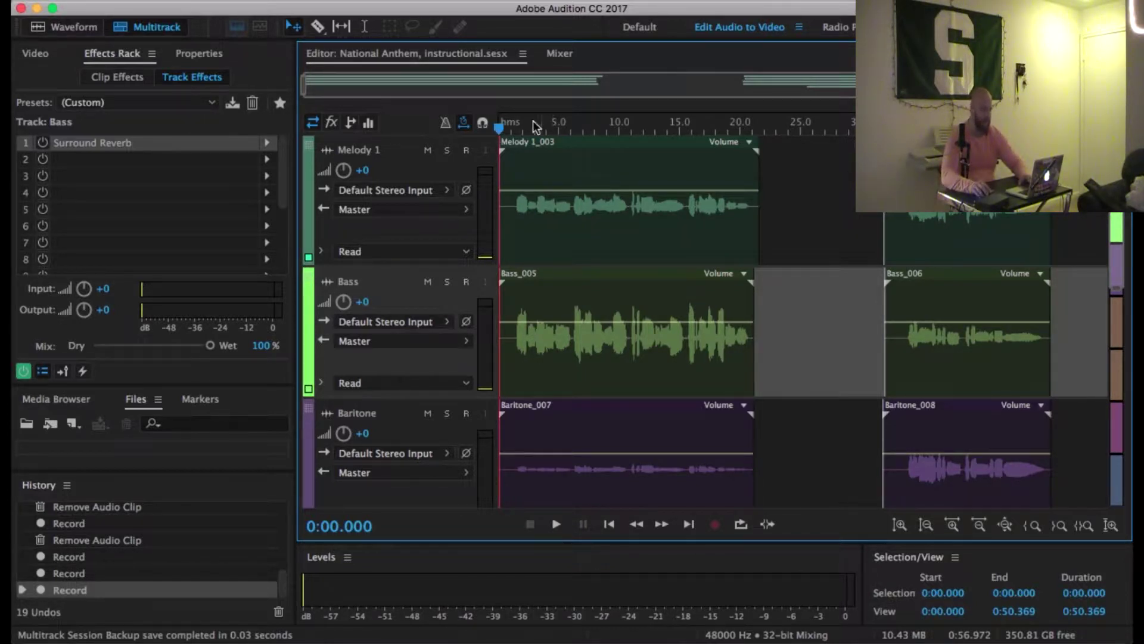
key("space")
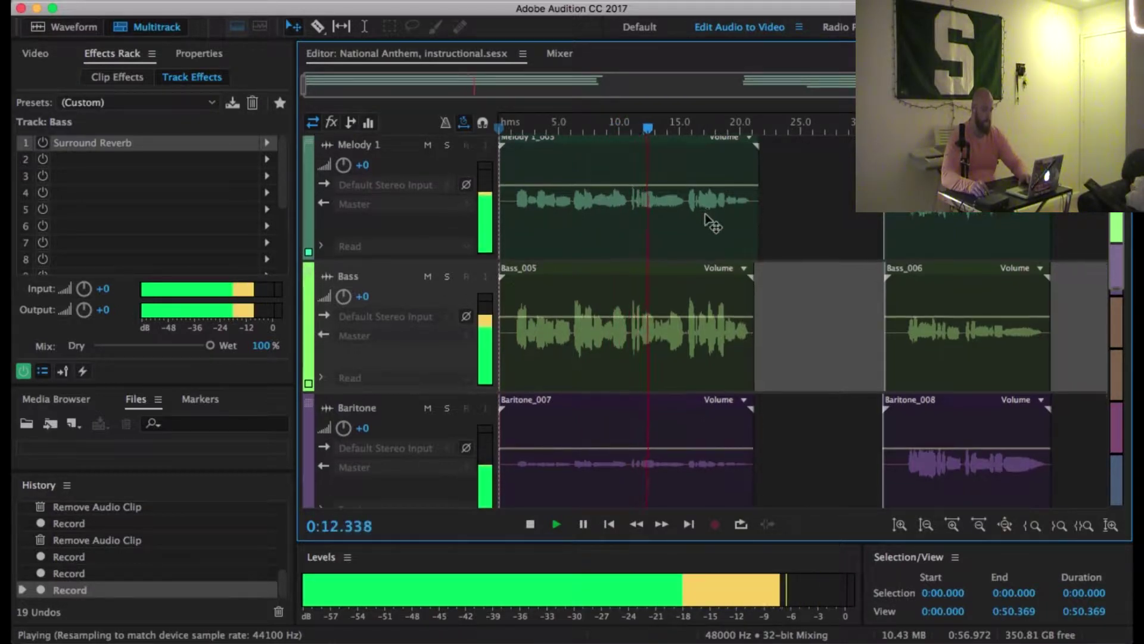
scroll(712, 222, "down", 3)
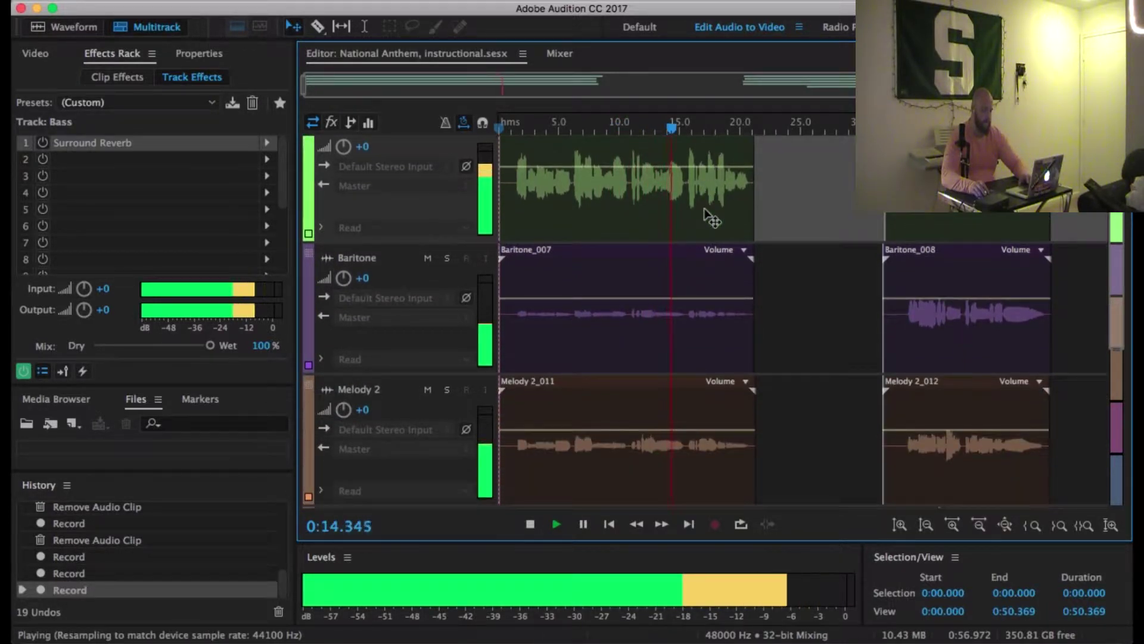
scroll(712, 221, "down", 1)
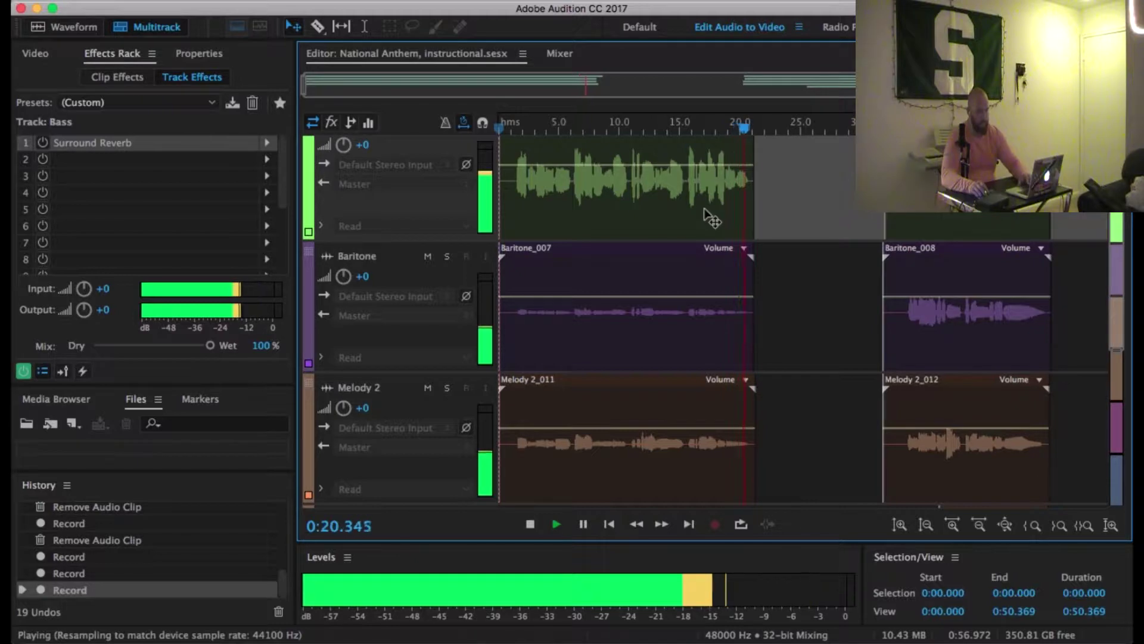
key("space")
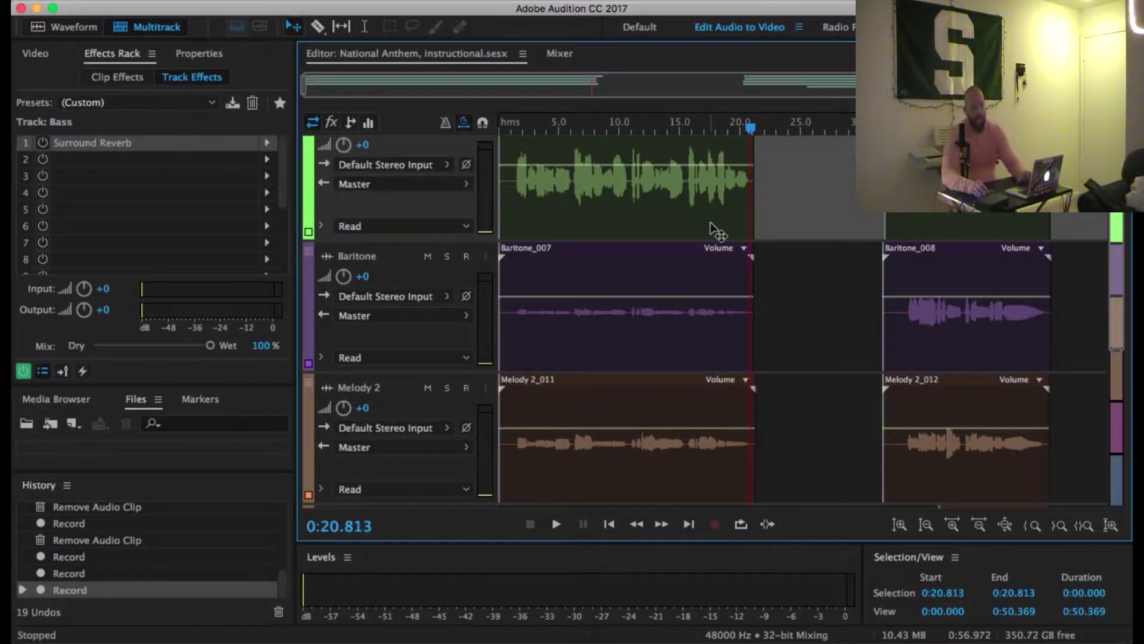
- Look through the Melody 1, Bass, Baritone, Melody 2 and Low Bass tracks and compare their recorded clips
scroll(707, 217, "up", 3)
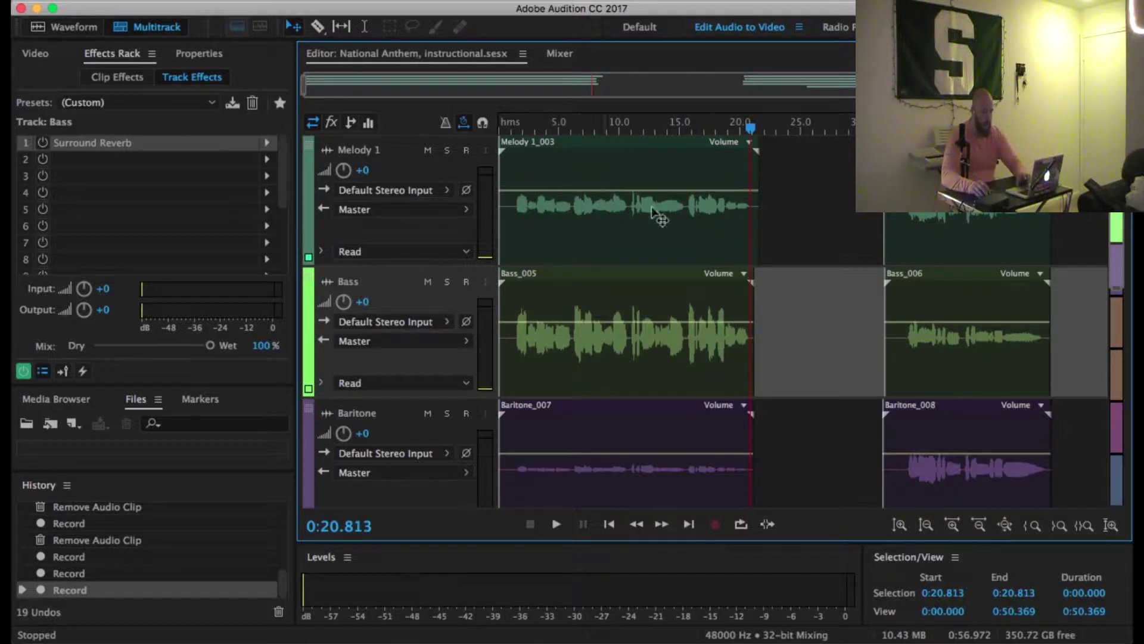
scroll(712, 262, "down", 4)
scroll(712, 262, "down", 3)
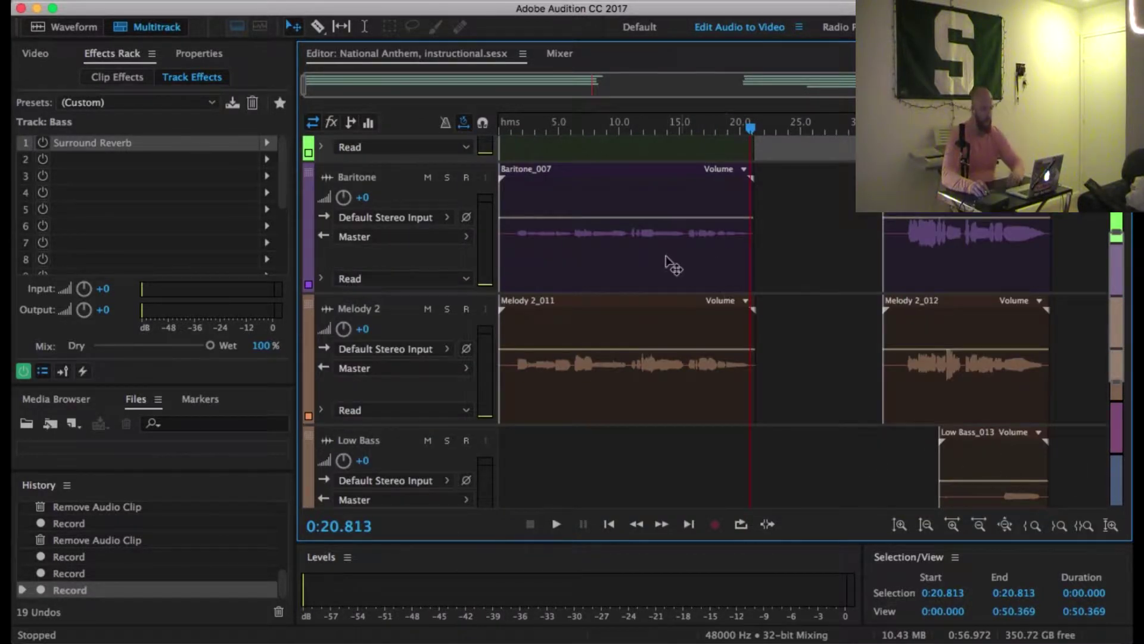
scroll(667, 268, "up", 6)
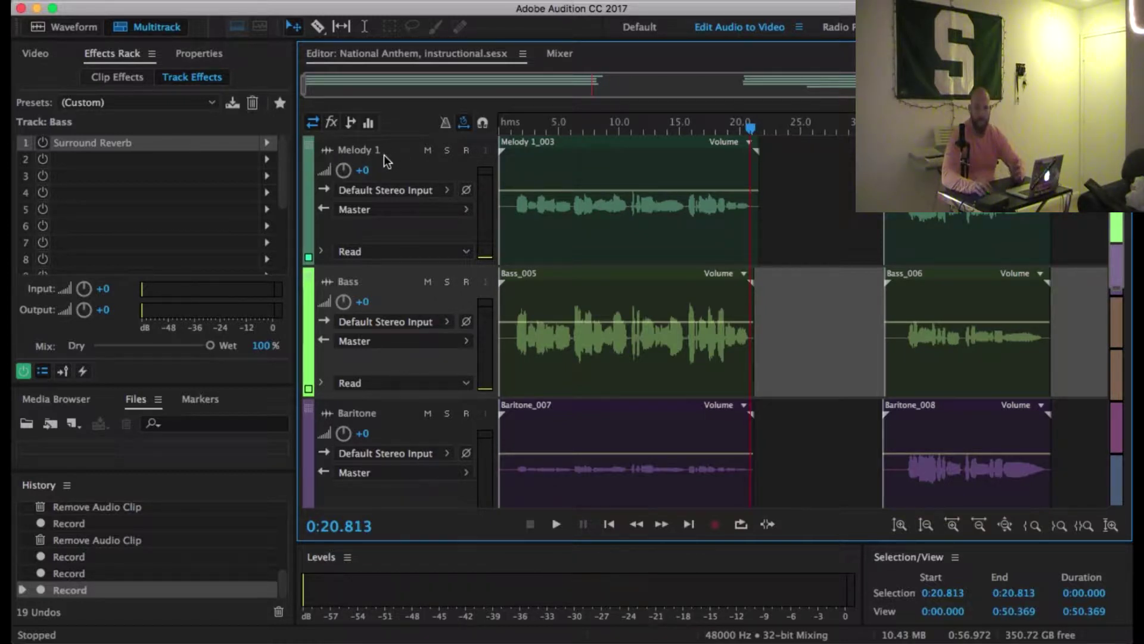
scroll(545, 241, "down", 1)
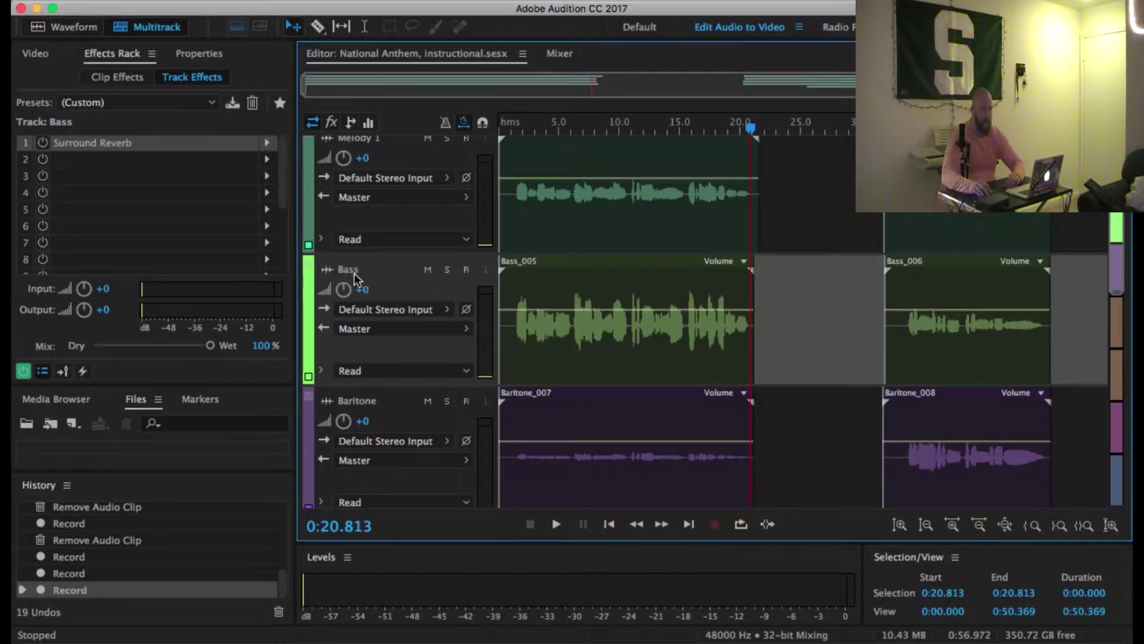
scroll(581, 253, "down", 5)
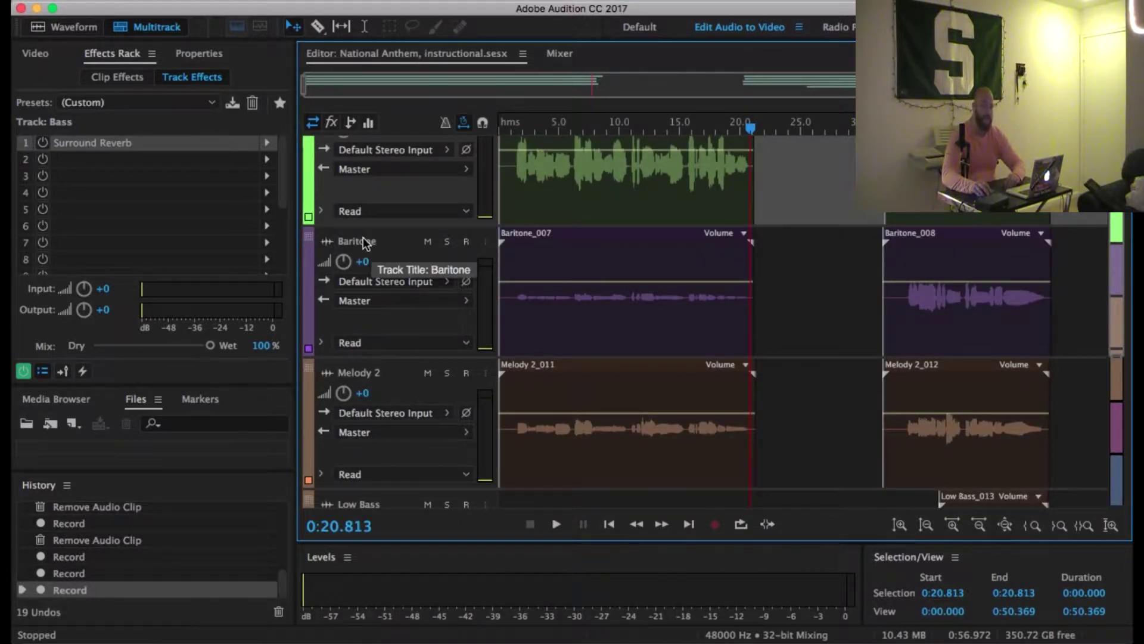
scroll(566, 241, "down", 5)
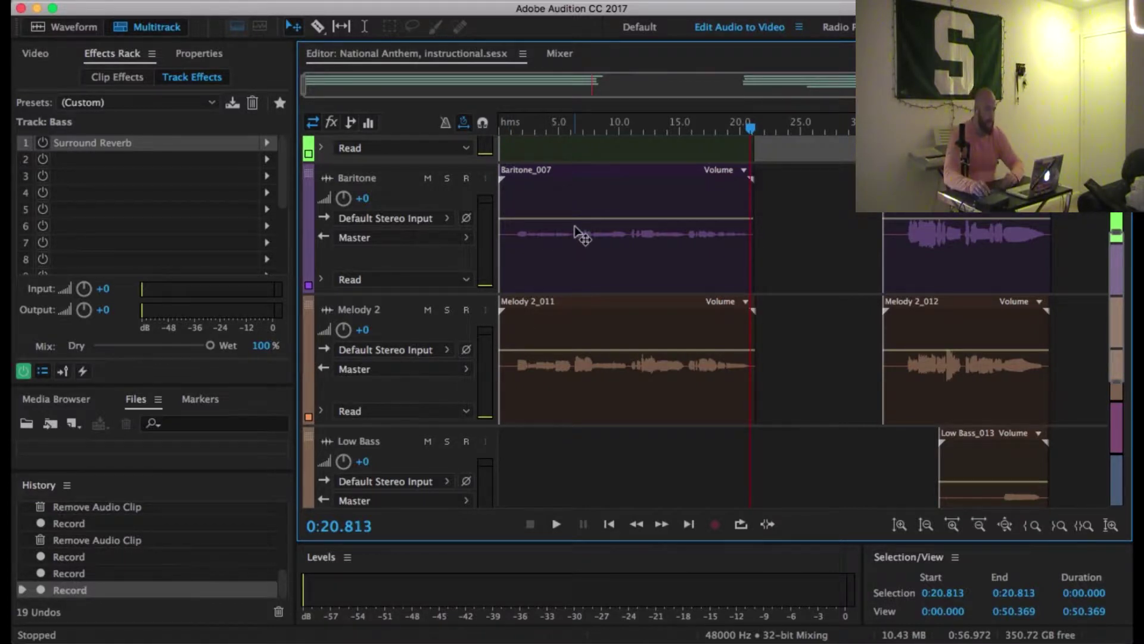
scroll(581, 234, "up", 15)
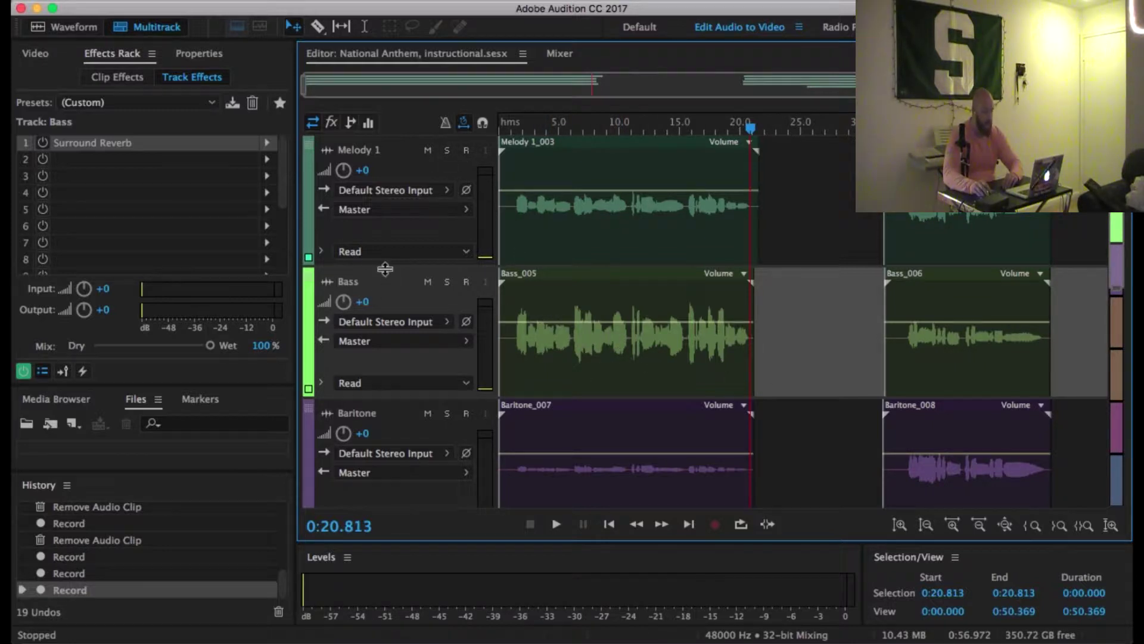
- Enlarge the track heights to compare the Melody 1, Bass and Baritone waveforms, and reduce the heights again
scroll(383, 269, "up", 4)
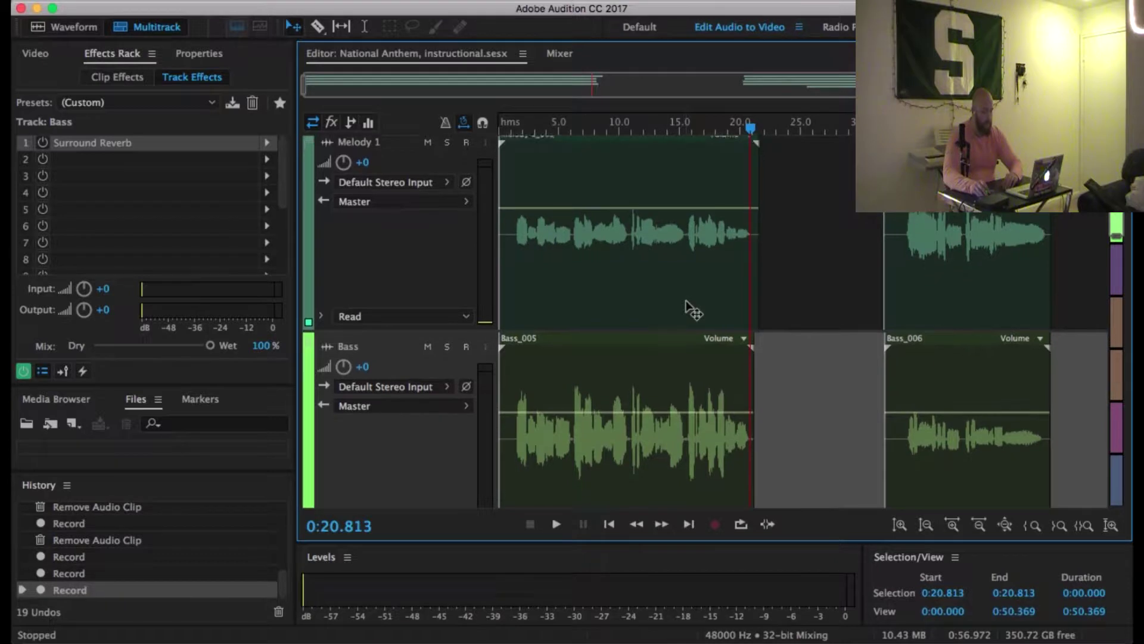
scroll(686, 302, "down", 1)
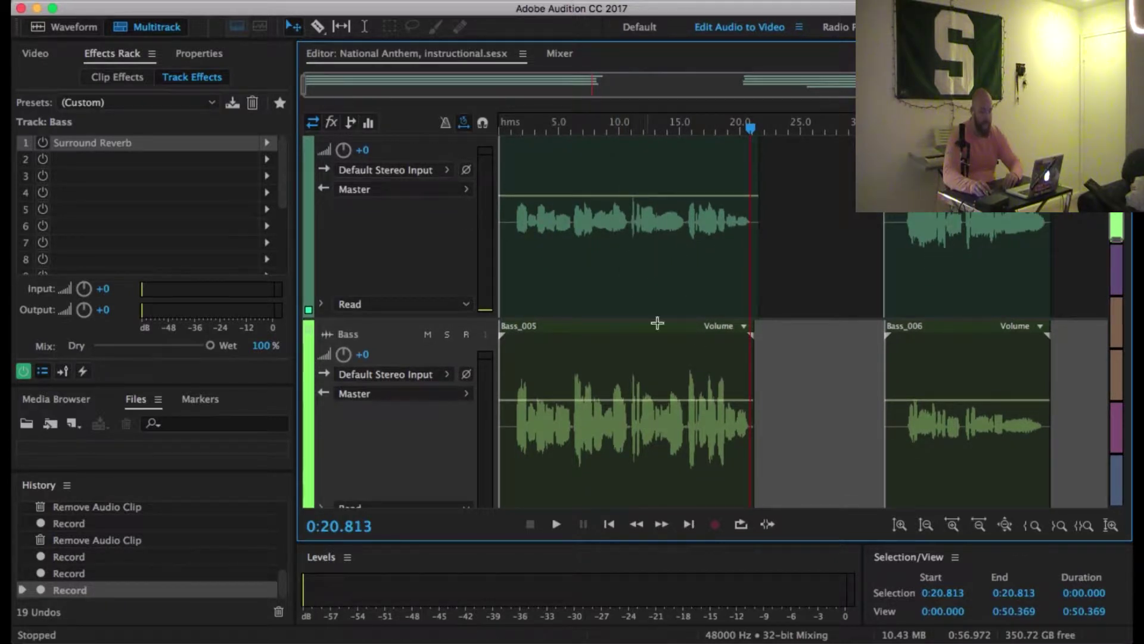
scroll(838, 334, "down", 5)
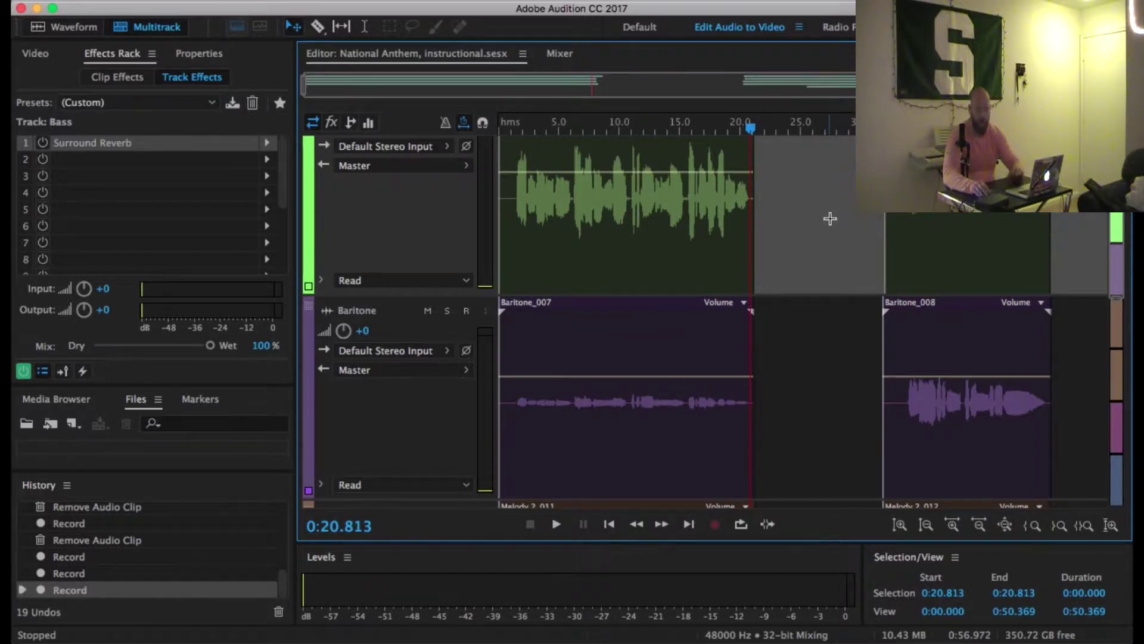
scroll(830, 219, "up", 5)
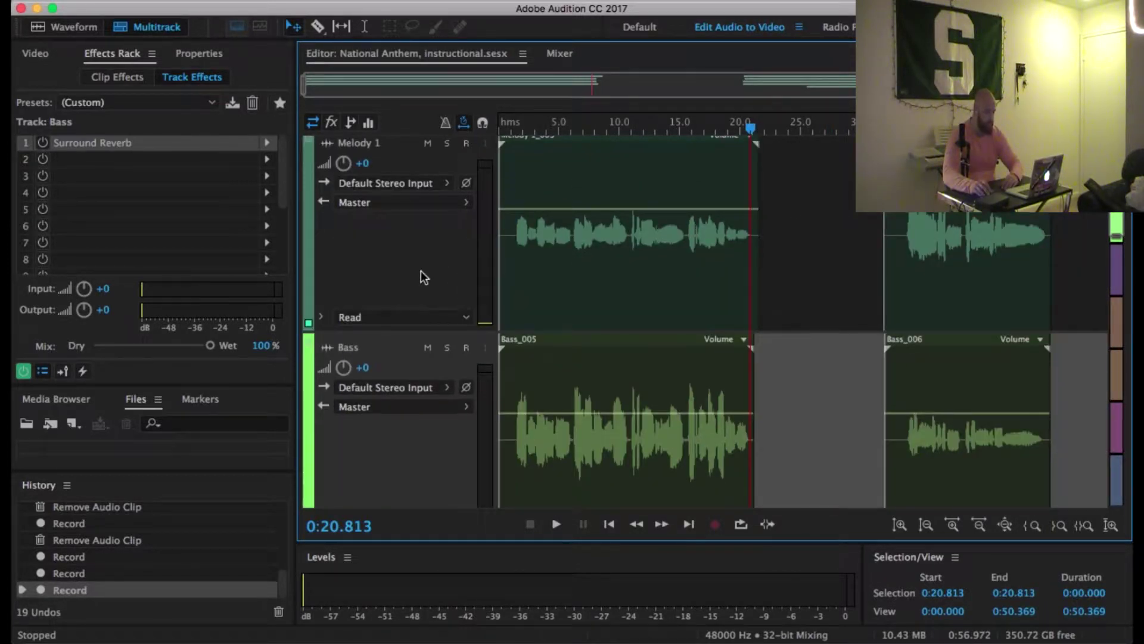
scroll(420, 270, "down", 3)
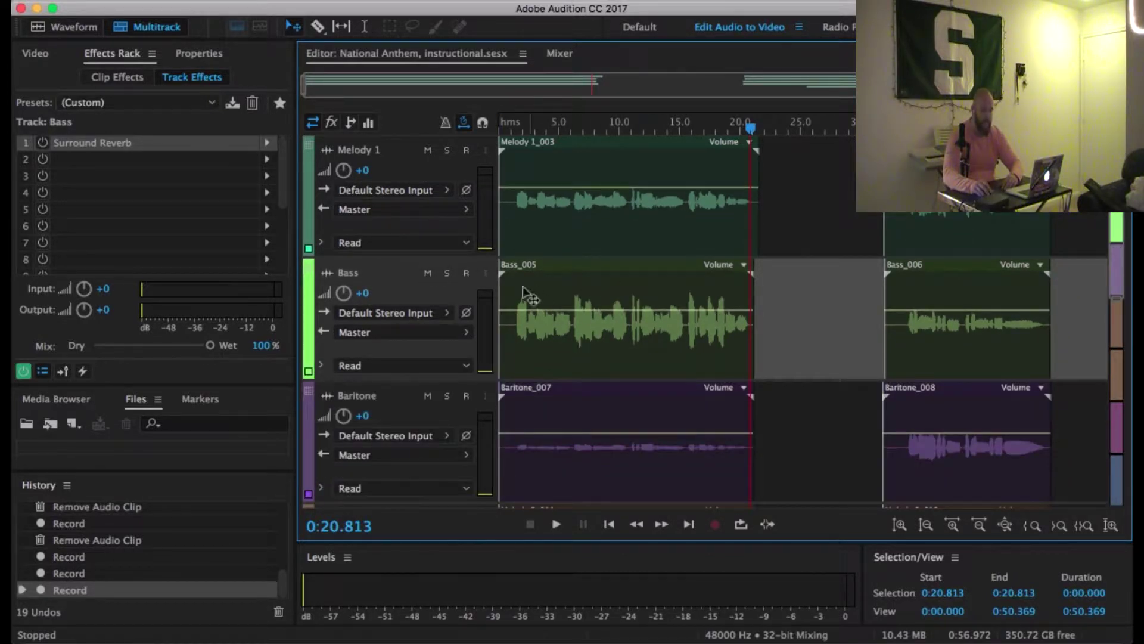
- Listen to the Bass track soloed and to the unsoloed full mix, both from near the start of the session
left_click(447, 273)
left_click(508, 126)
key("space")
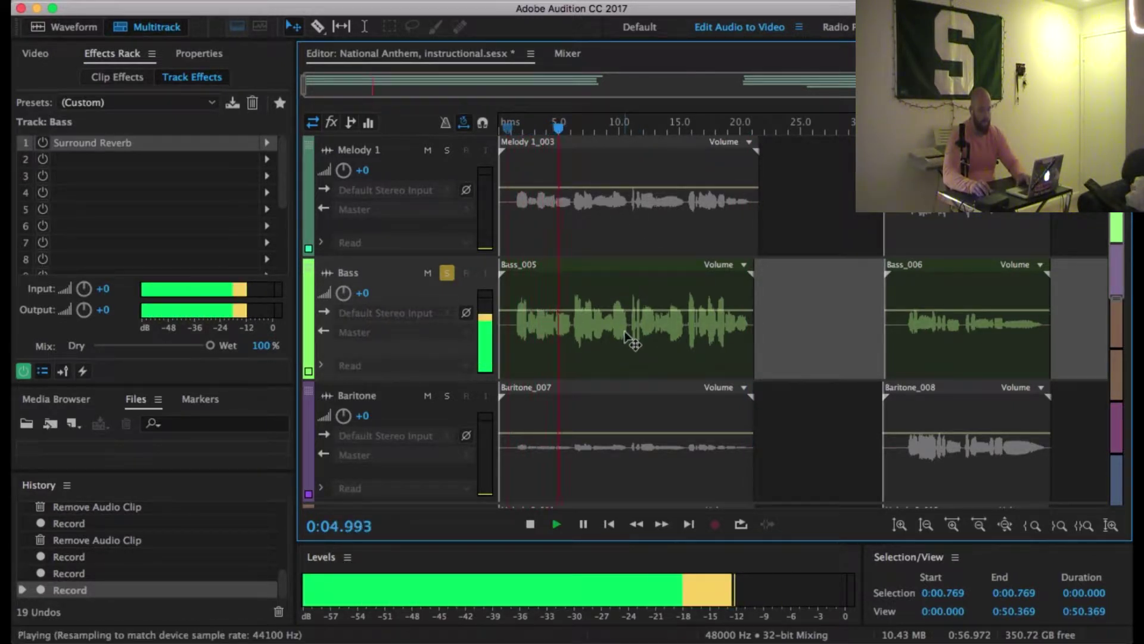
key("space")
left_click(447, 273)
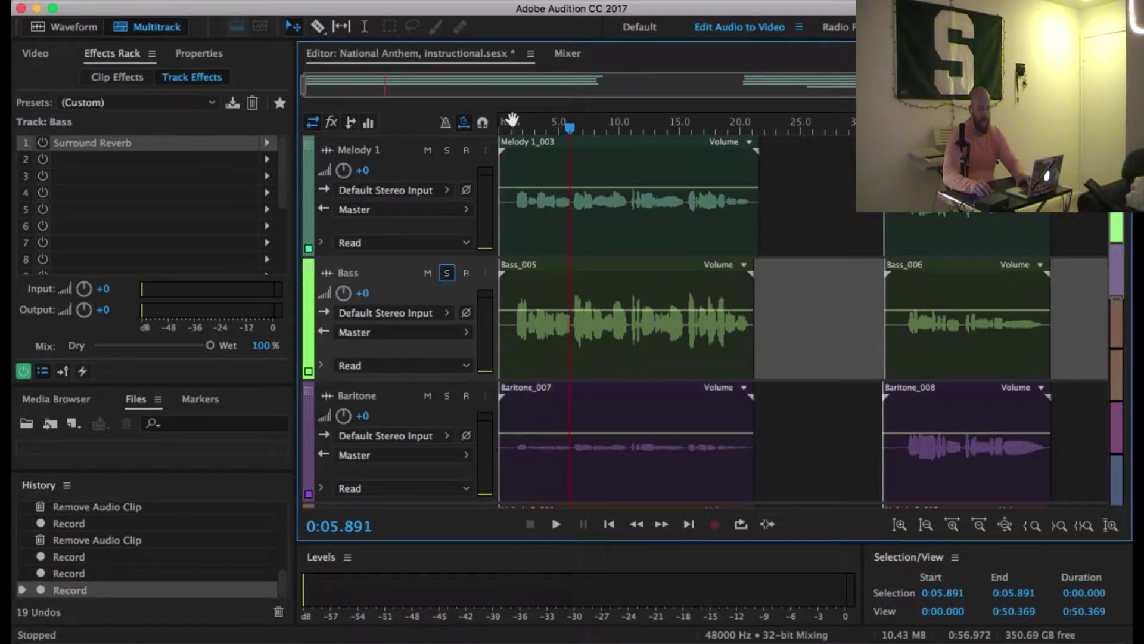
key("space")
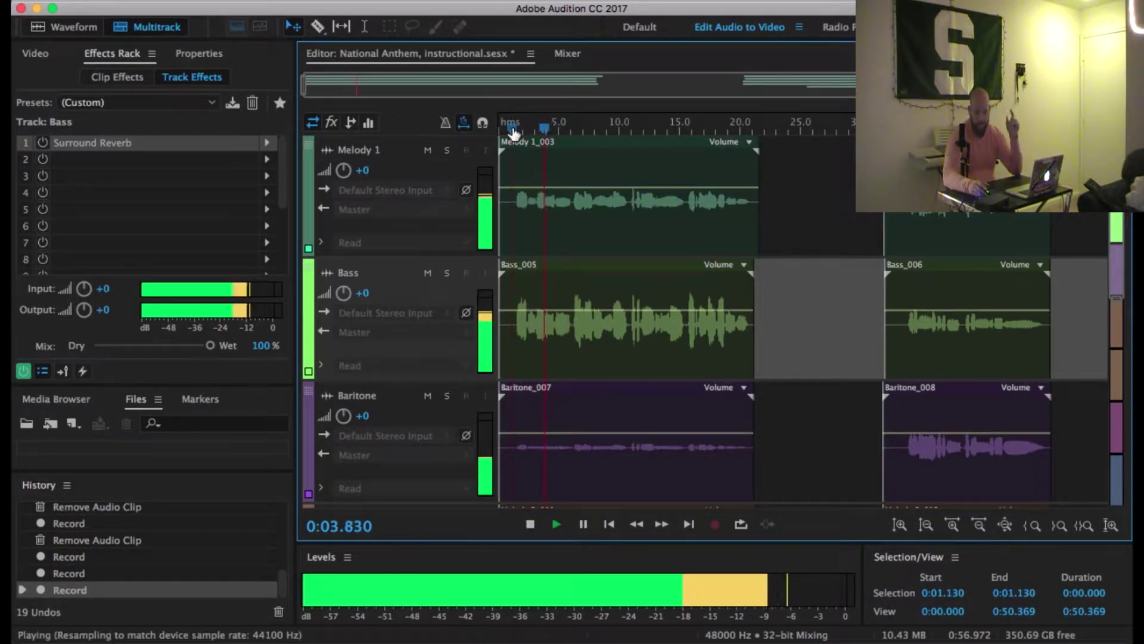
key("space")
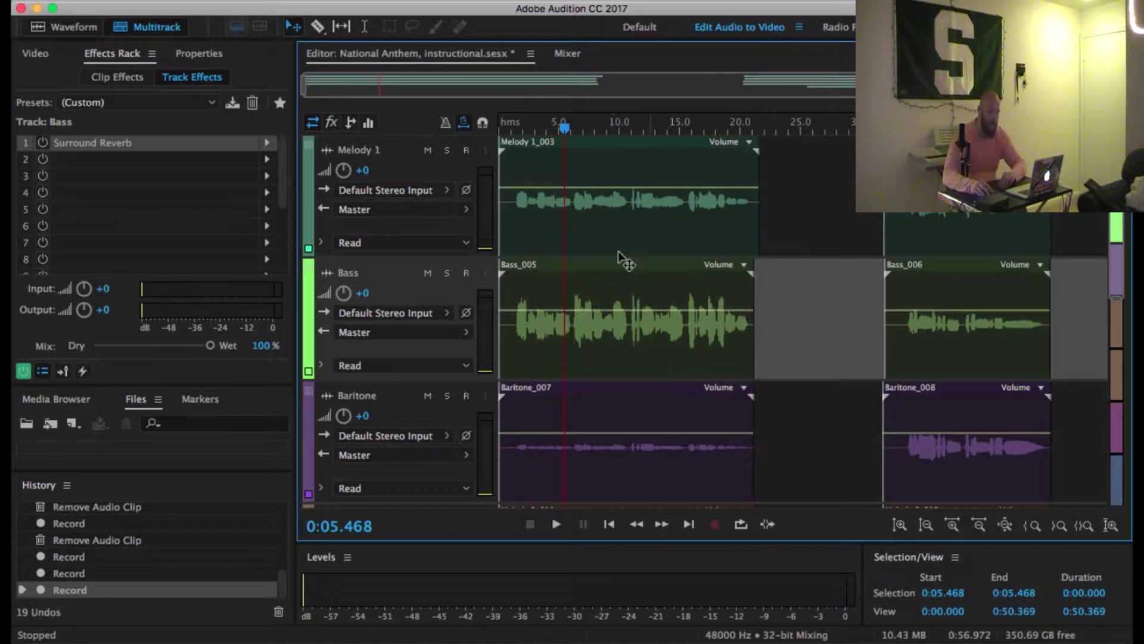
- Lower the volume envelope of the Bass_005 clip and play the full mix to check the new balance
left_click(646, 293)
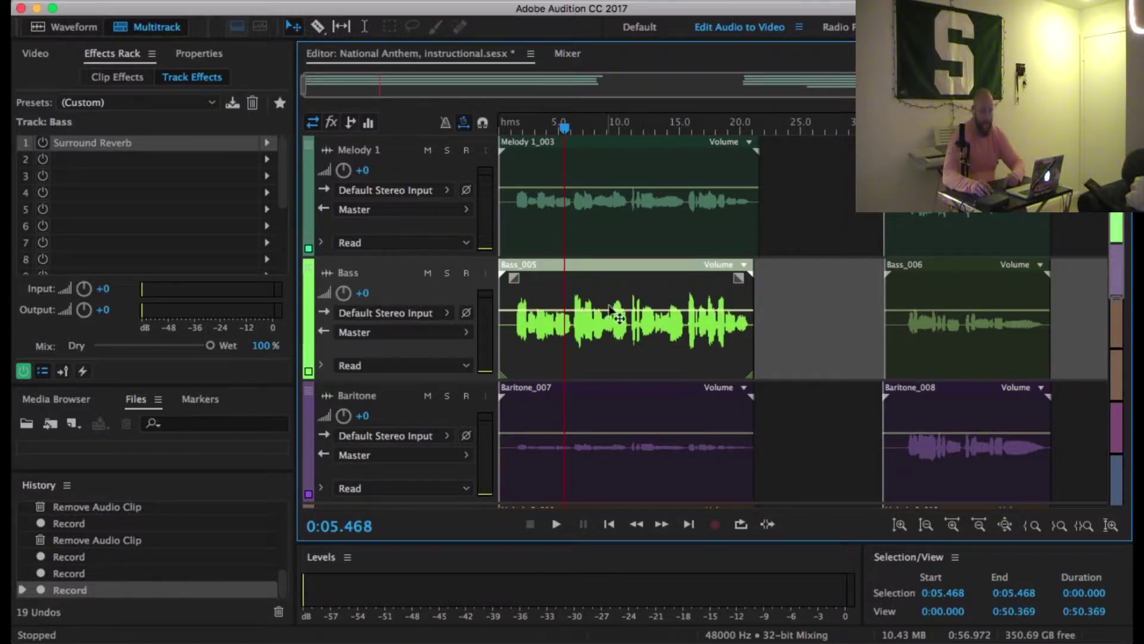
left_click_drag(629, 316, 630, 343)
left_click(510, 130)
key("space")
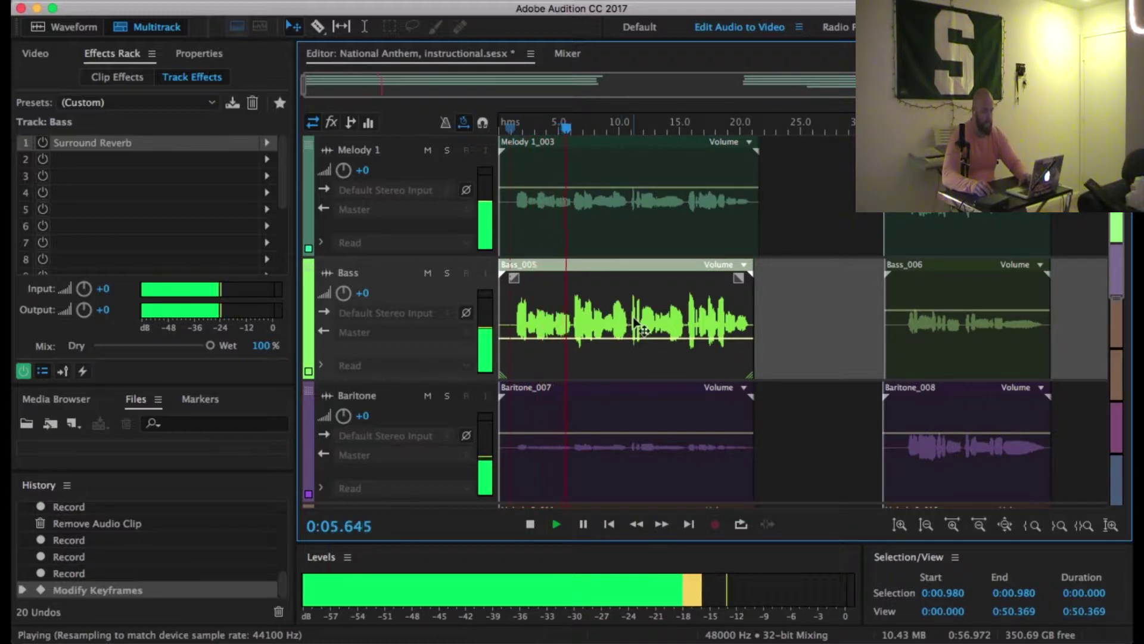
key("space")
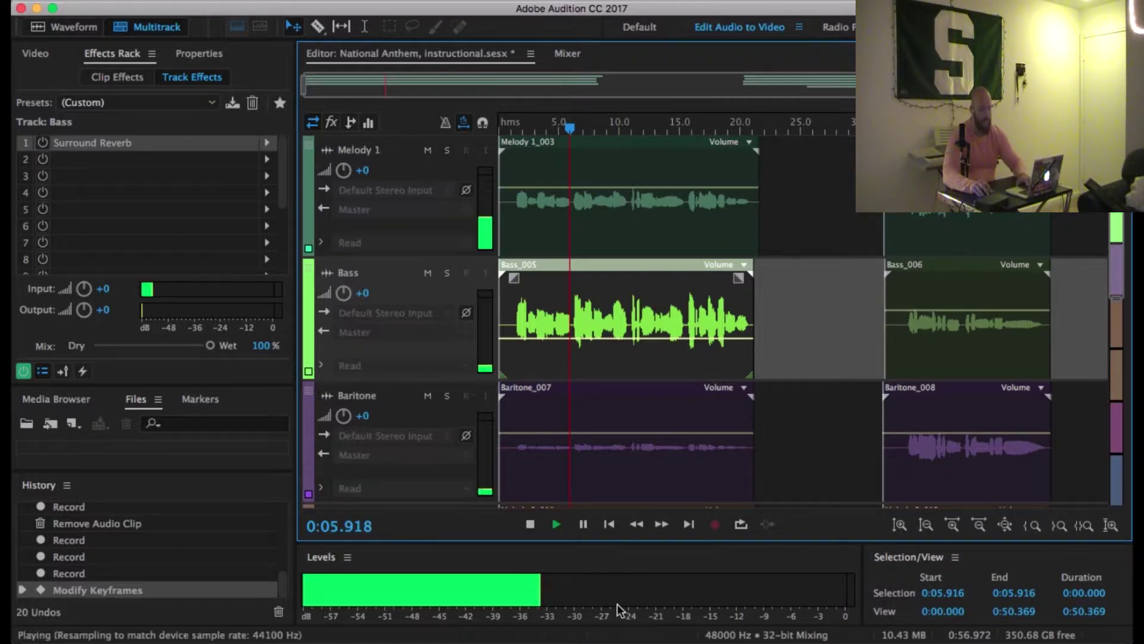
key("space")
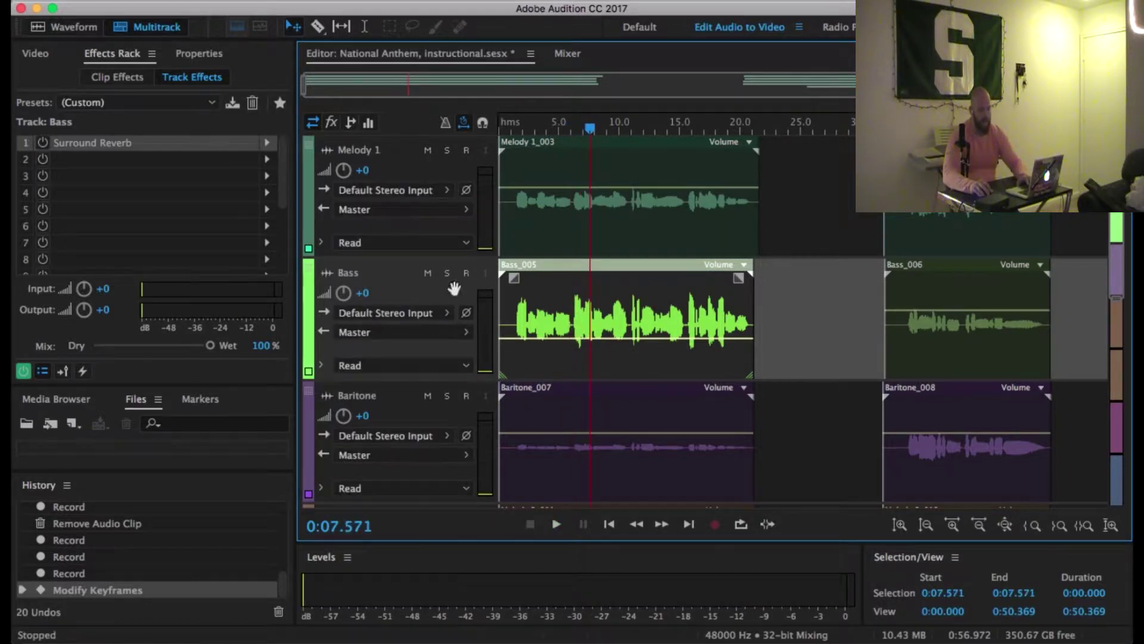
- Solo the Bass track and play it to check its output level on the meters
left_click(446, 272)
key("space")
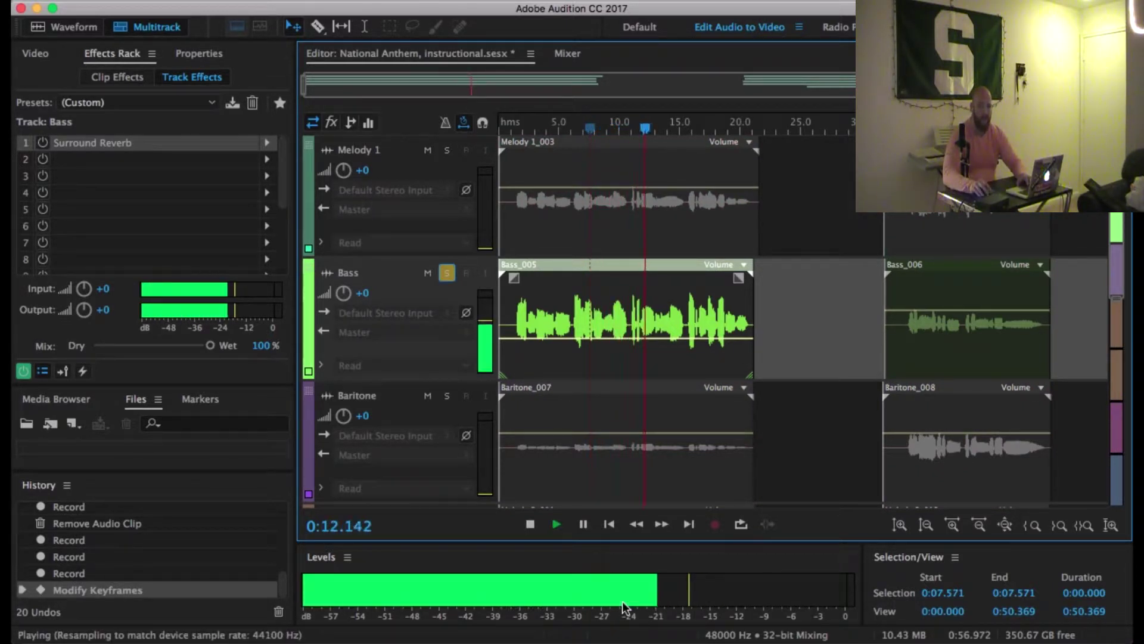
key("space")
- Audition the Baritone track soloed and raise the volume envelope of the Baritone_007 clip
left_click(447, 395)
left_click(609, 433)
key("space")
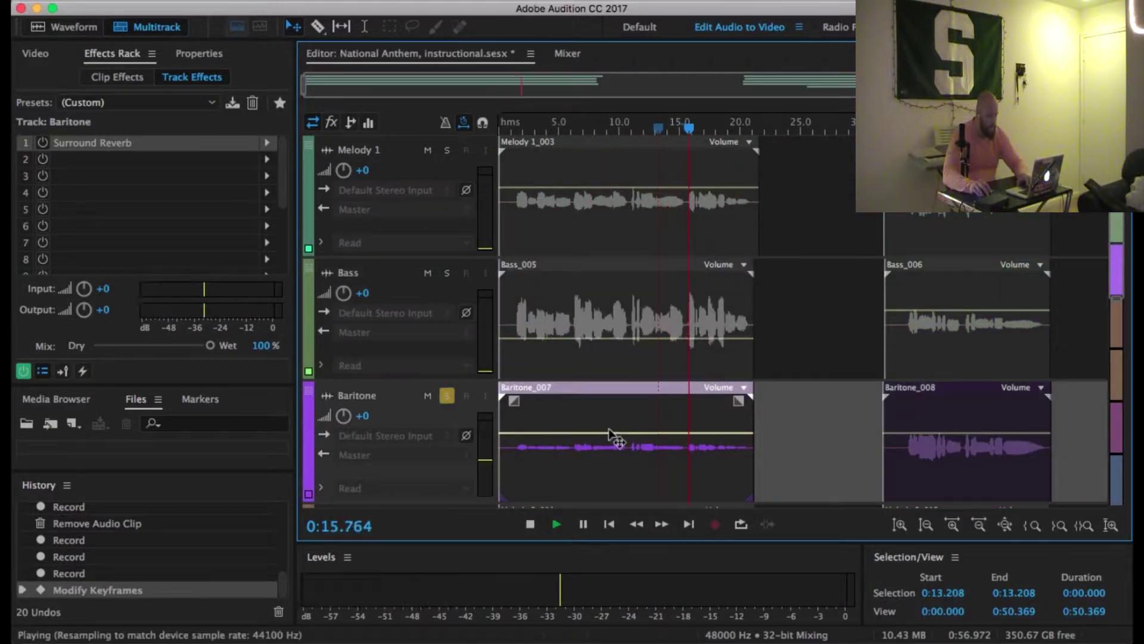
left_click(447, 395)
- Audition the Melody 1 track soloed and raise the volume envelope of the Melody 1_003 clip
left_click(447, 150)
left_click(516, 197)
key("space")
left_click_drag(557, 187, 557, 189)
- Audition the Melody 2 track soloed and adjust the volume envelope of the Melody 2_011 clip
scroll(602, 358, "down", 3)
left_click(447, 357)
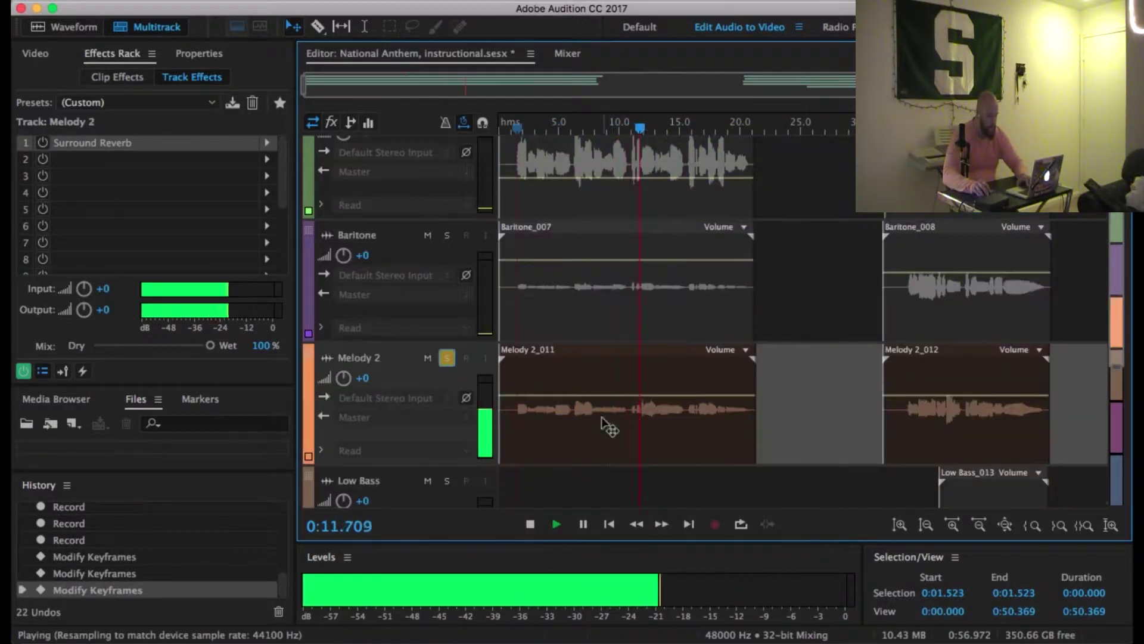
left_click(602, 417)
key("space")
scroll(601, 358, "up", 3)
- Play the rebalanced full mix from 0:00.000 through the end of the first set of clips
left_click(510, 127)
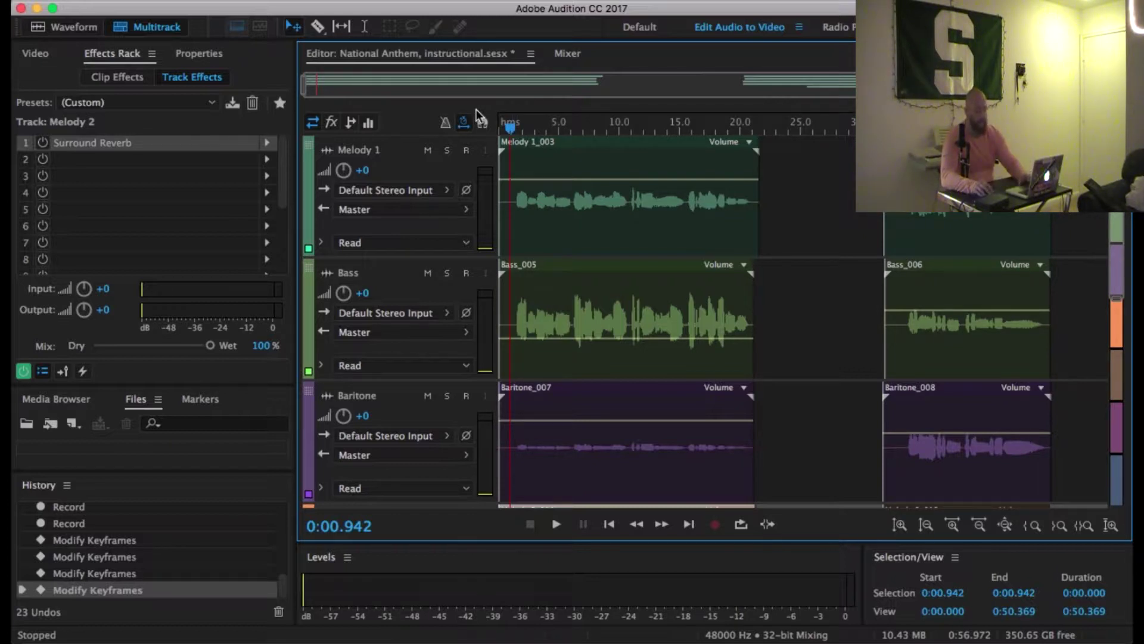
left_click_drag(510, 128, 499, 127)
key("space")
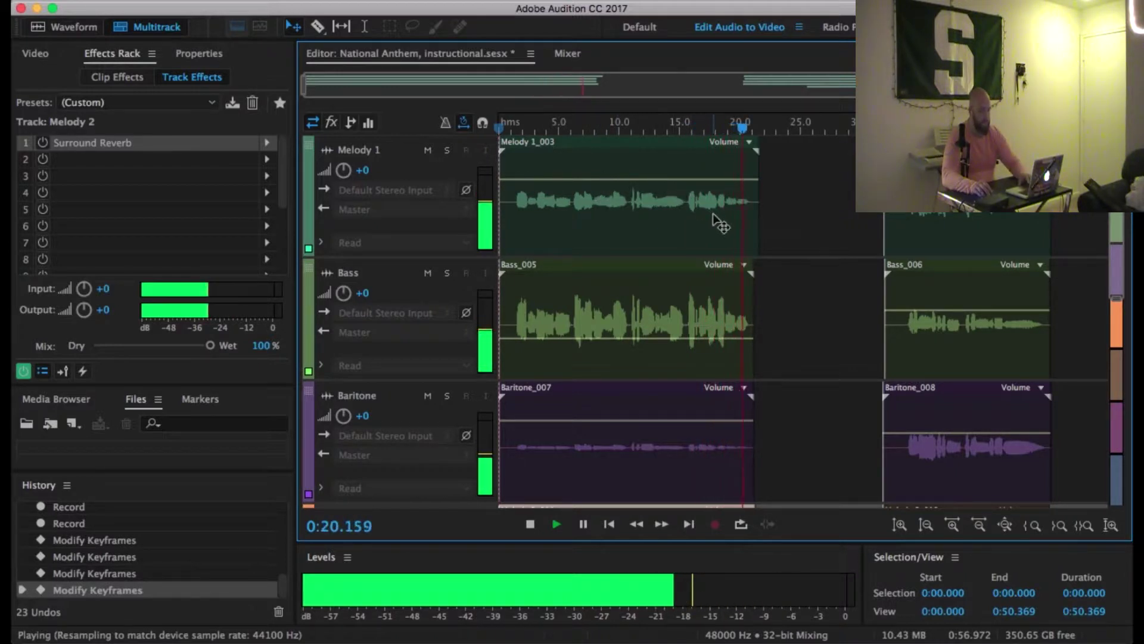
key("space")
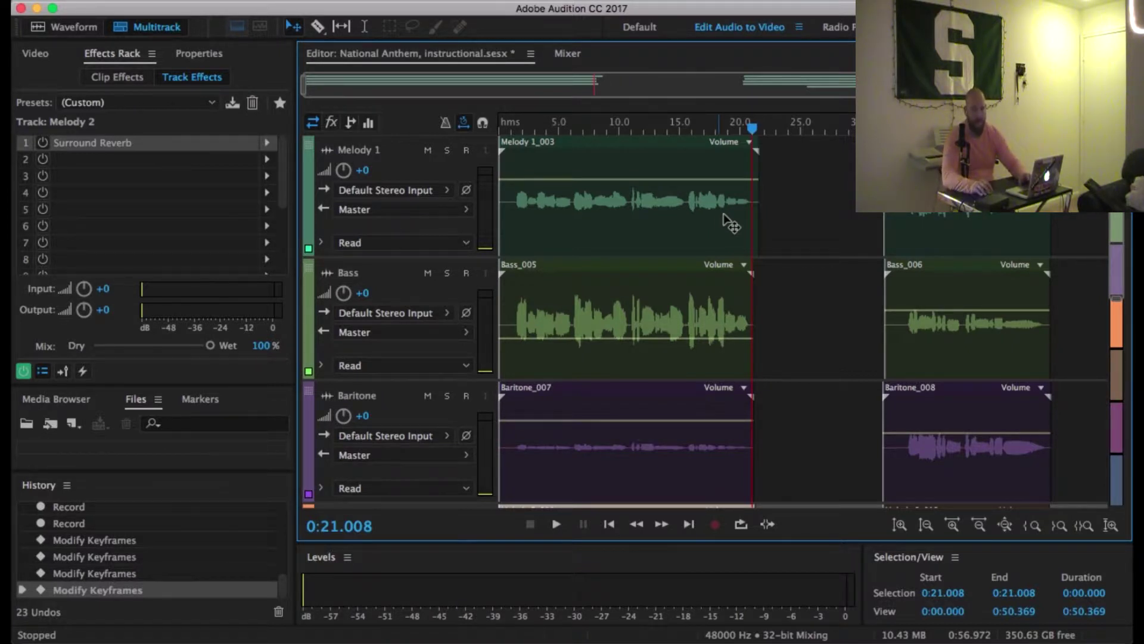
key("XF86MonBrightnessUp")
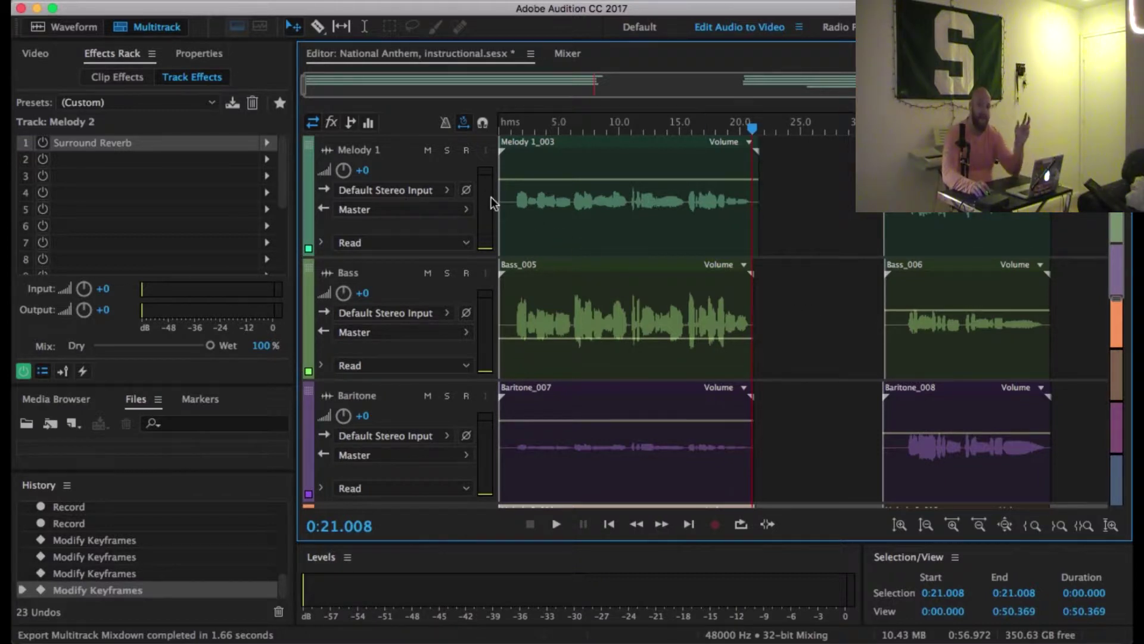
- Open the Melody 1_003 clip in the Waveform editor and enlarge its spectral frequency display to fill the view
double_click(520, 166)
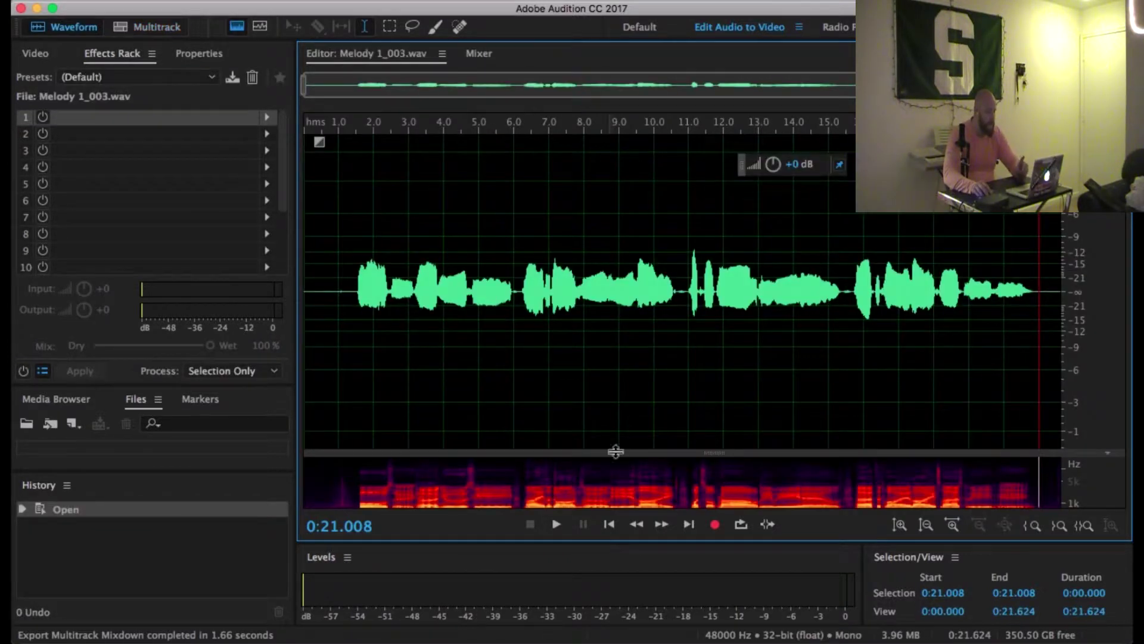
left_click_drag(715, 455, 715, 139)
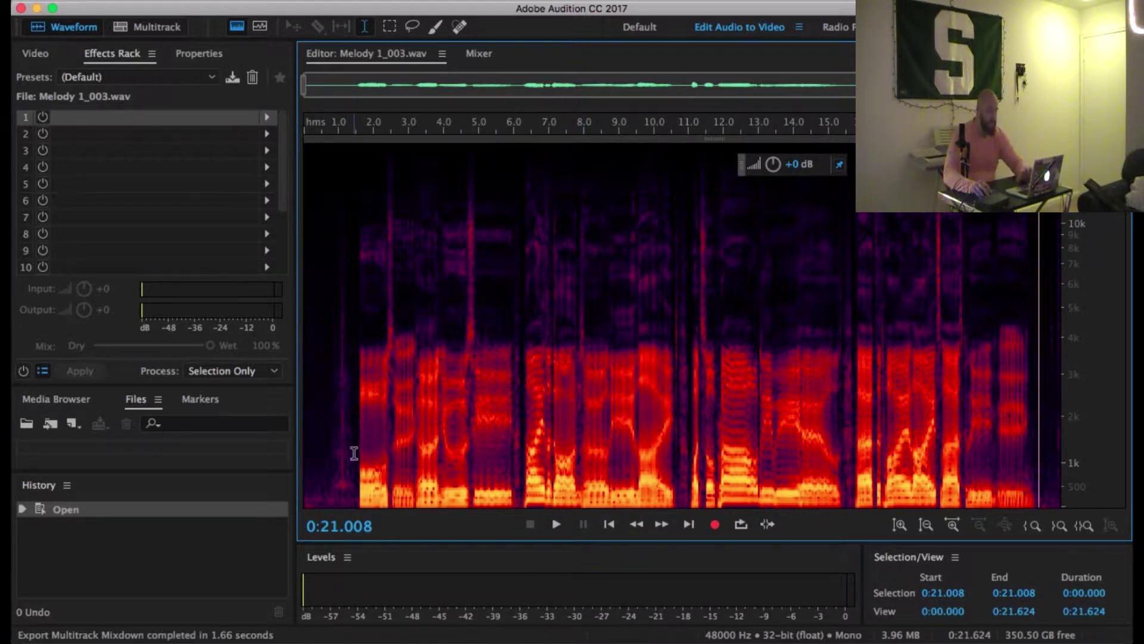
- Capture a noise print from the voice-free opening of Melody 1_003, from 0:00.000 to about 0:01.506
left_click_drag(355, 455, 295, 453)
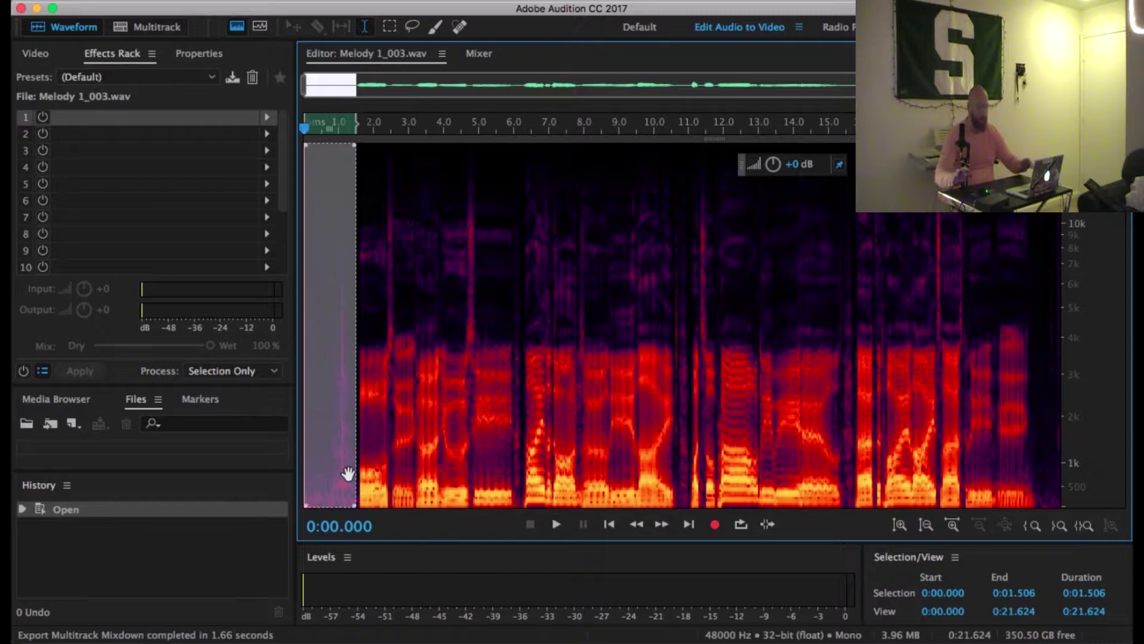
right_click(328, 398)
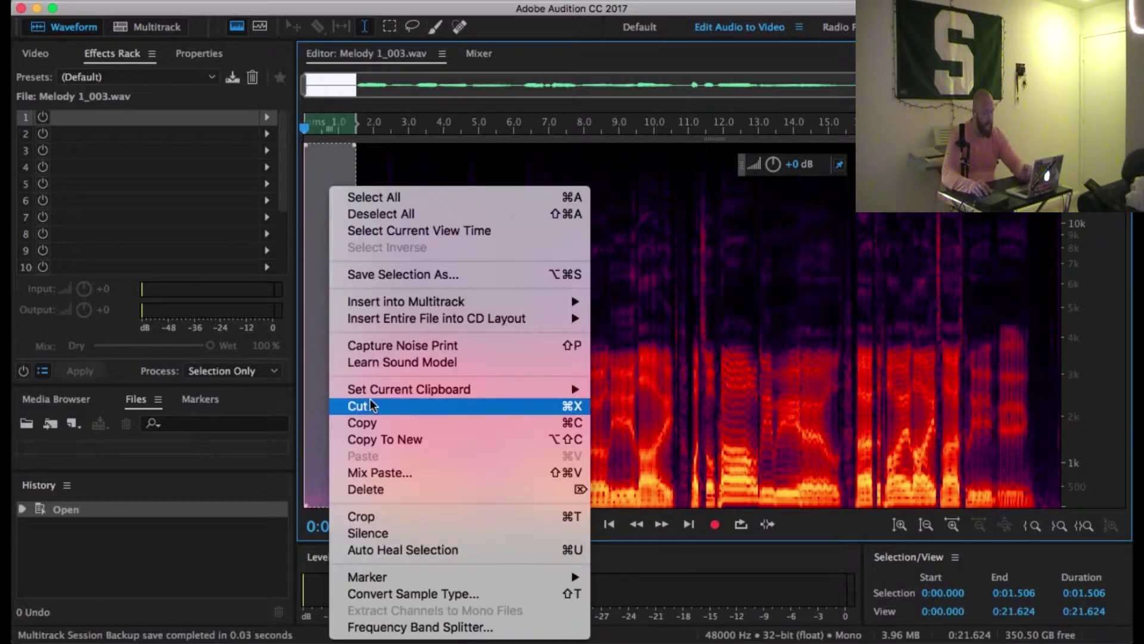
left_click(379, 347)
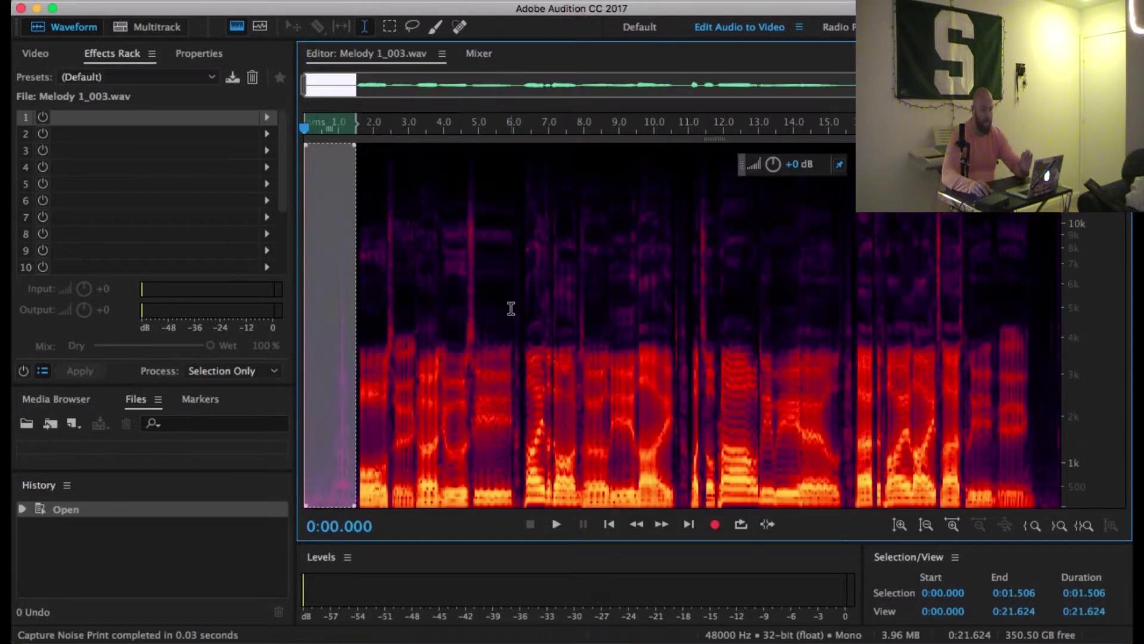
- Apply Noise Reduction to the entire Melody 1_003 file at 100% with a 100 dB reduction
key("super+a")
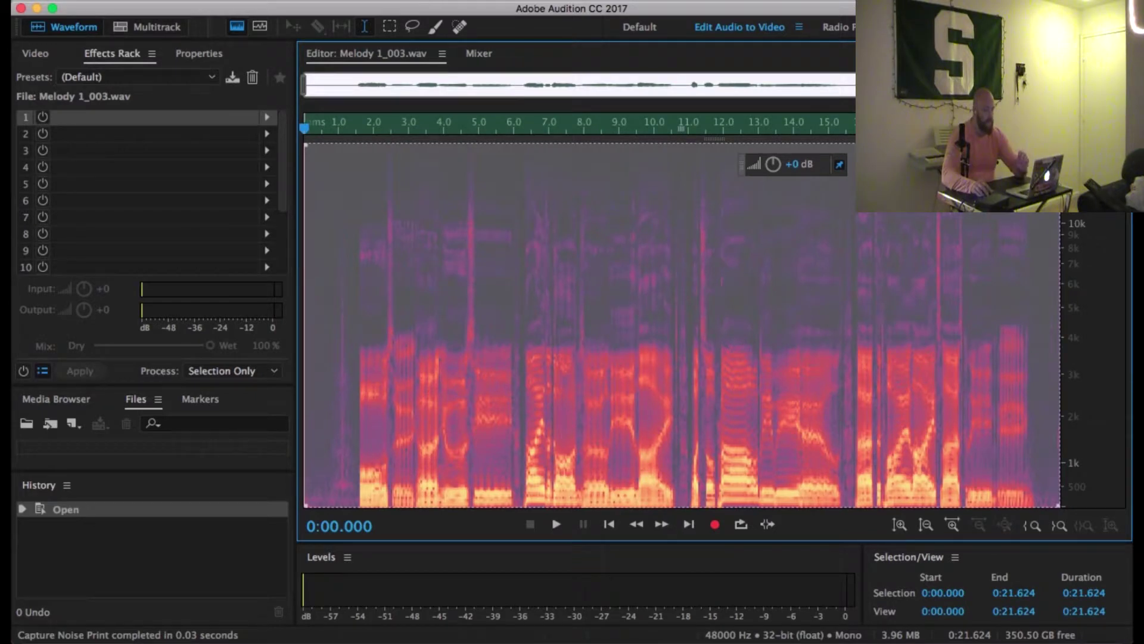
left_click(384, 0)
mouse_move(499, 276)
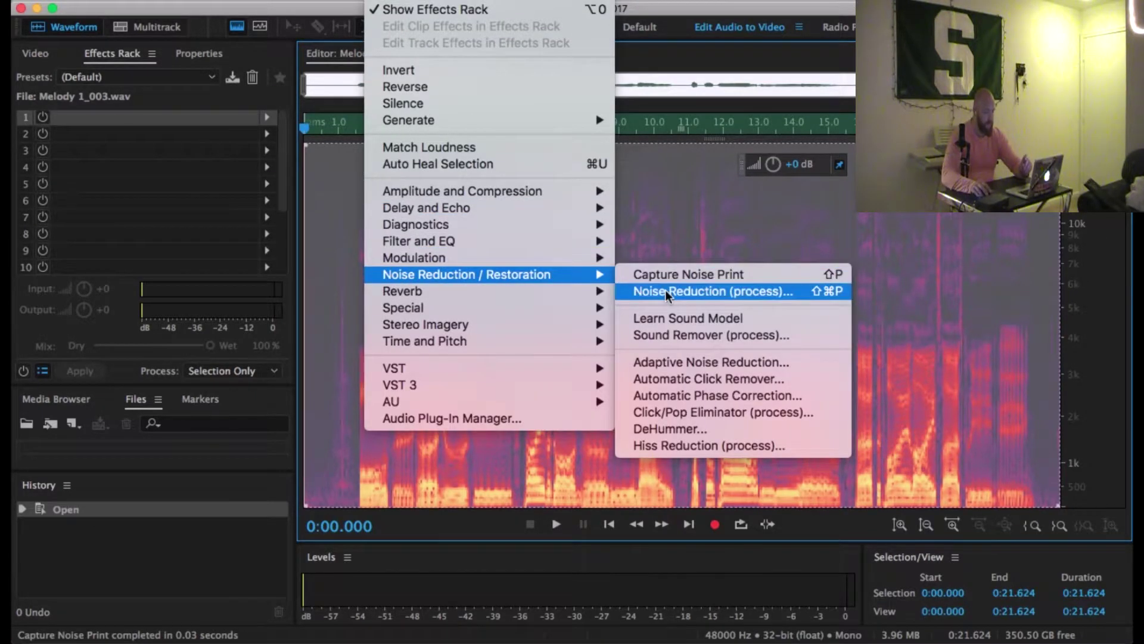
left_click(665, 289)
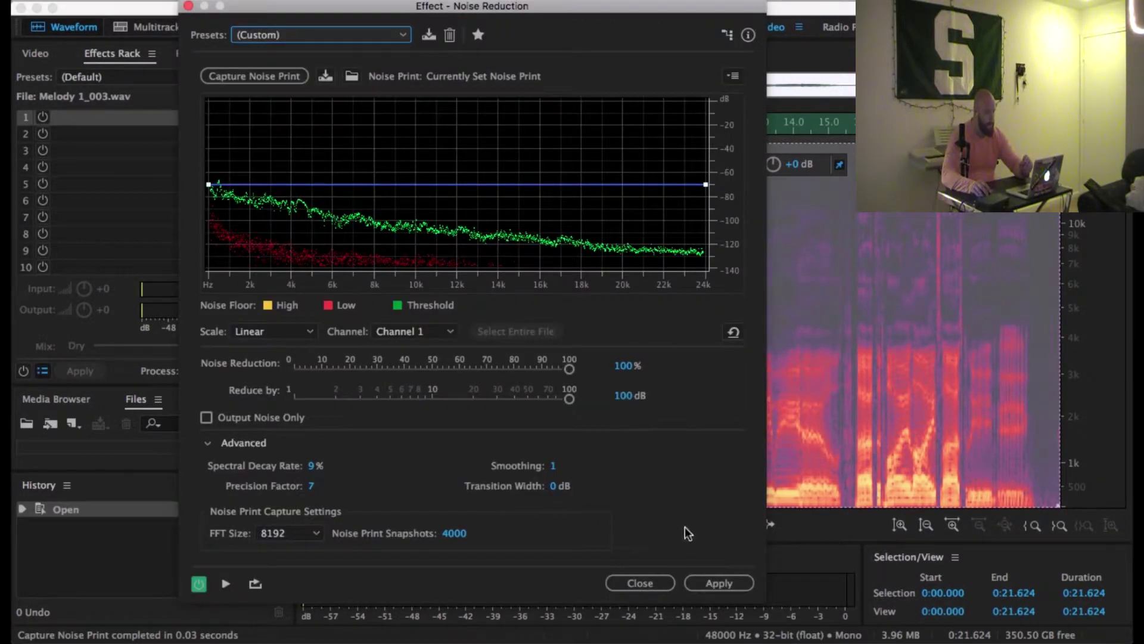
left_click(720, 583)
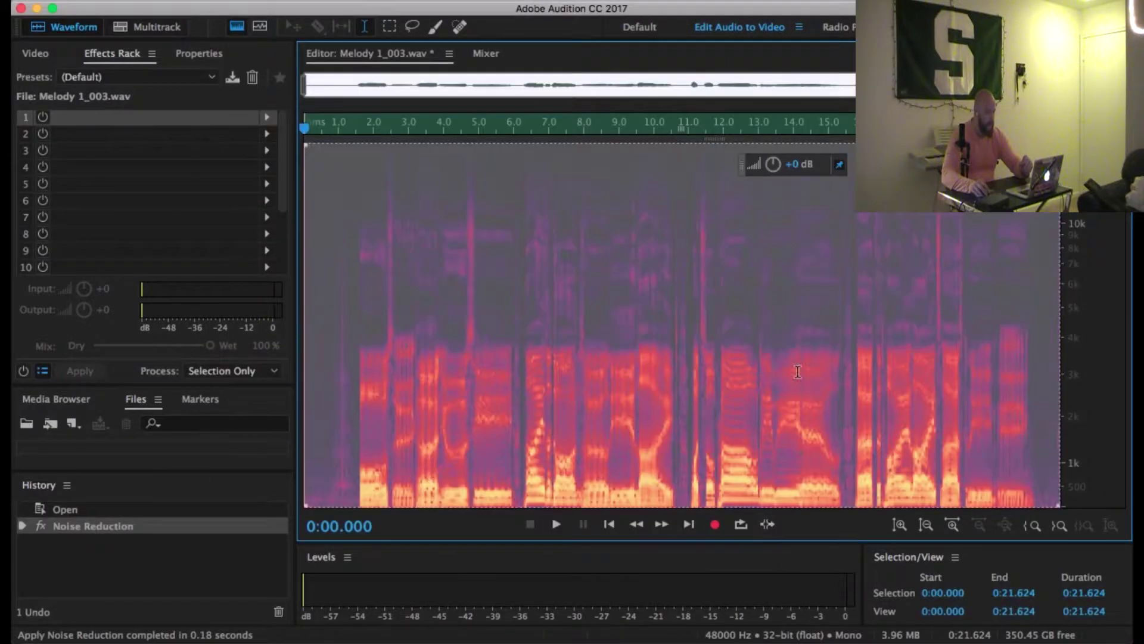
- Capture a fresh noise print from the first 1.4 seconds of the processed Melody 1_003 recording
left_click(793, 366)
left_click_drag(353, 450, 306, 417)
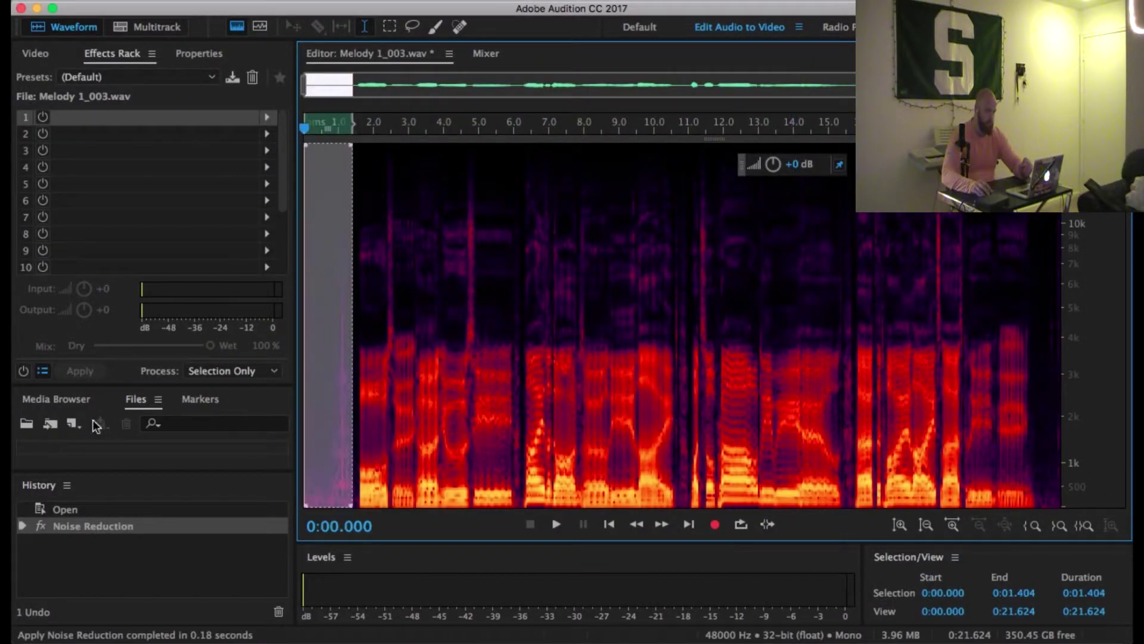
right_click(324, 363)
left_click(419, 348)
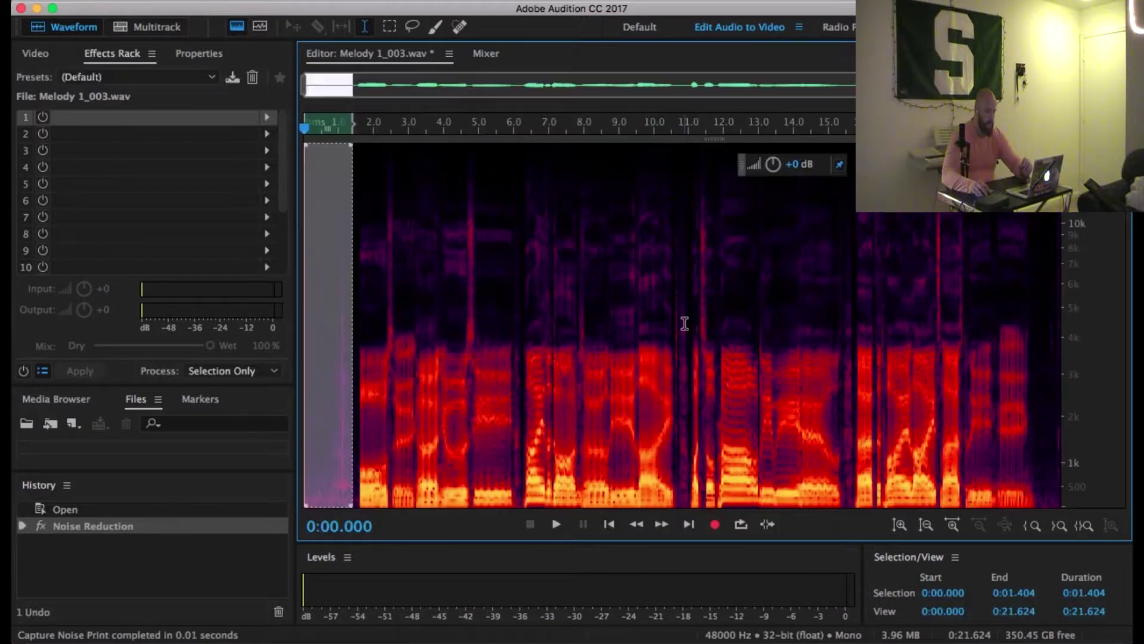
- Run a second Noise Reduction pass over the whole Melody 1_003 file at 100% and 100 dB, then clear the selection
double_click(684, 324)
left_click(381, 2)
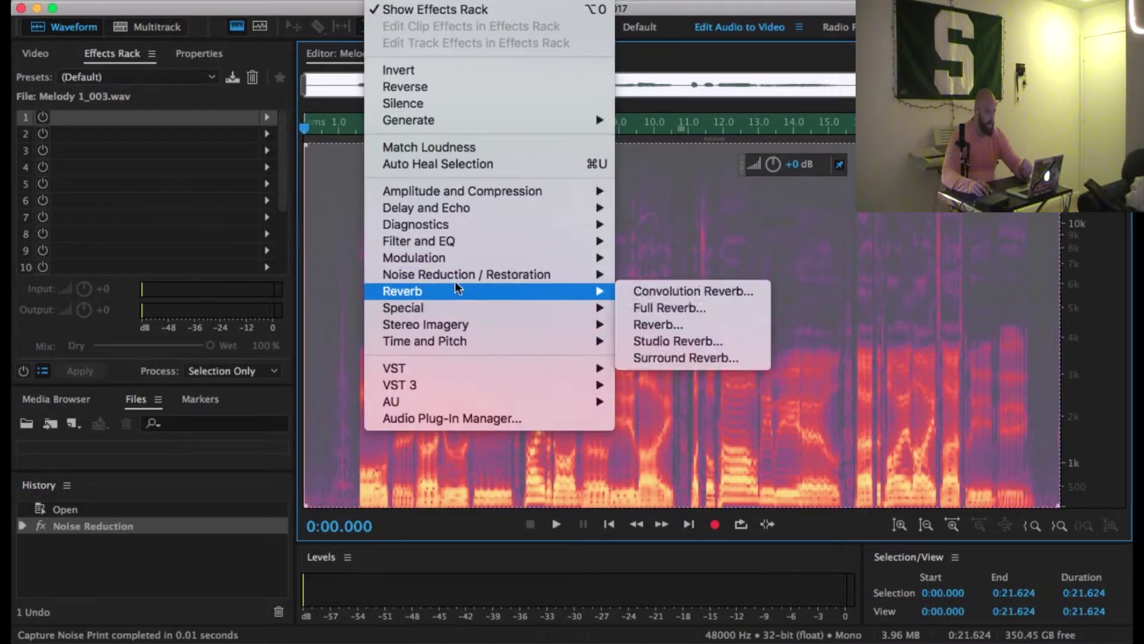
left_click(657, 291)
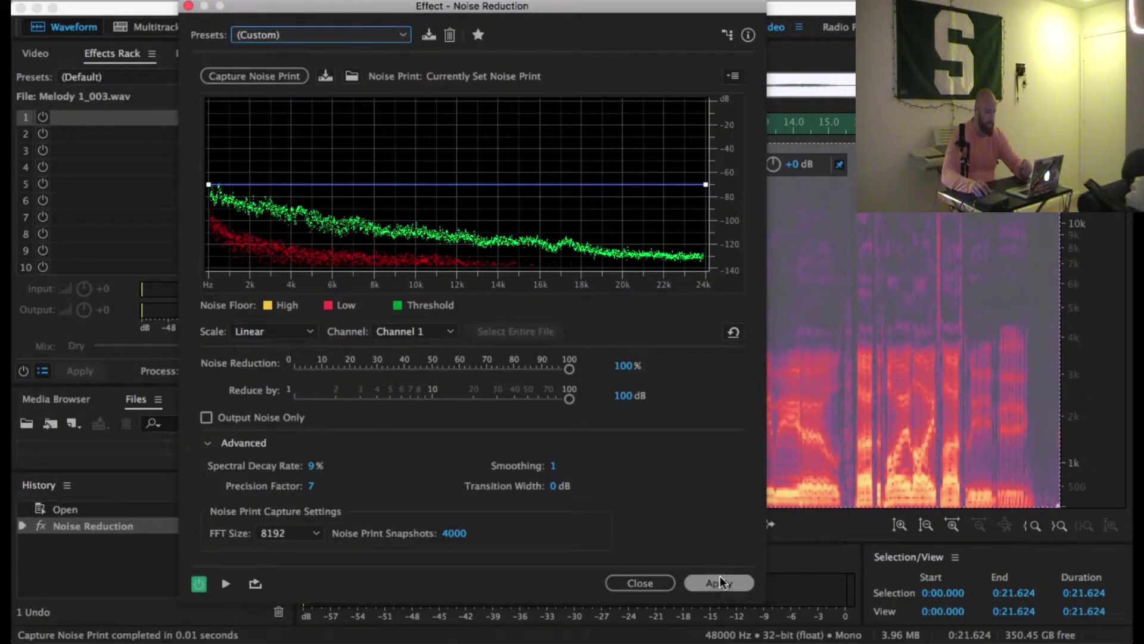
left_click(721, 582)
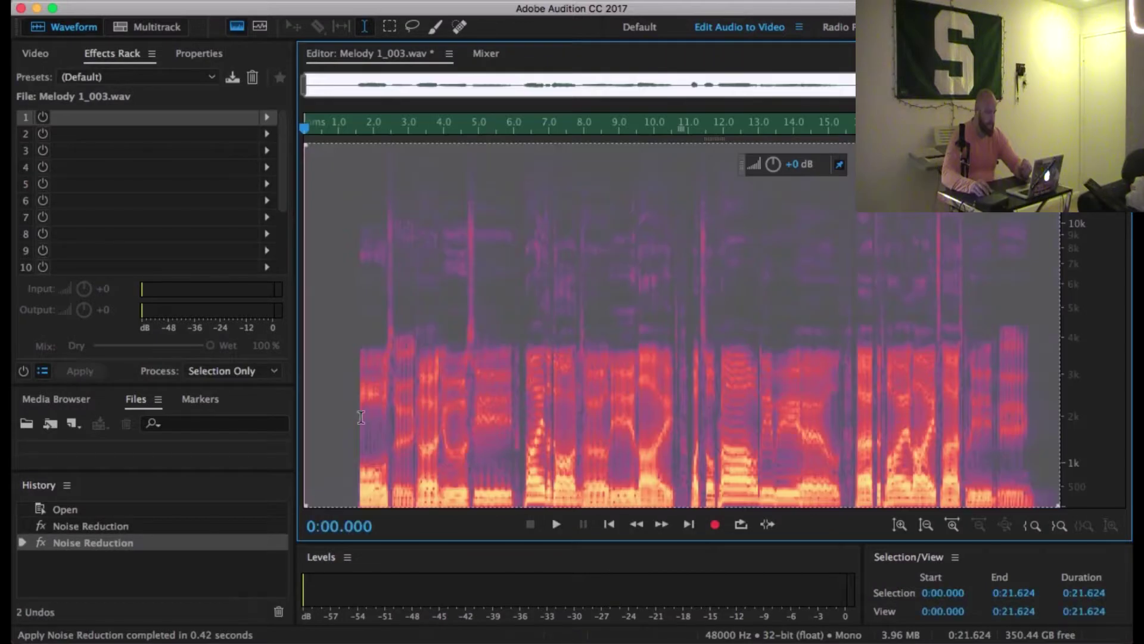
left_click(348, 411)
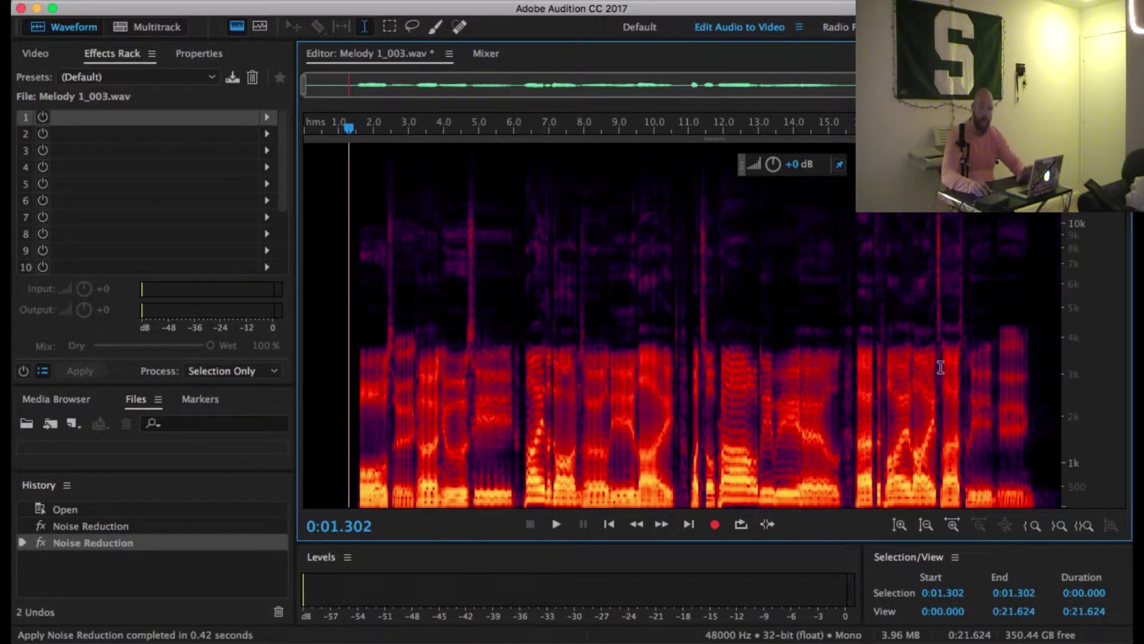
- Open the unprocessed Bass_005 clip in the Waveform editor and play it from the start to hear its background noise
left_click(153, 27)
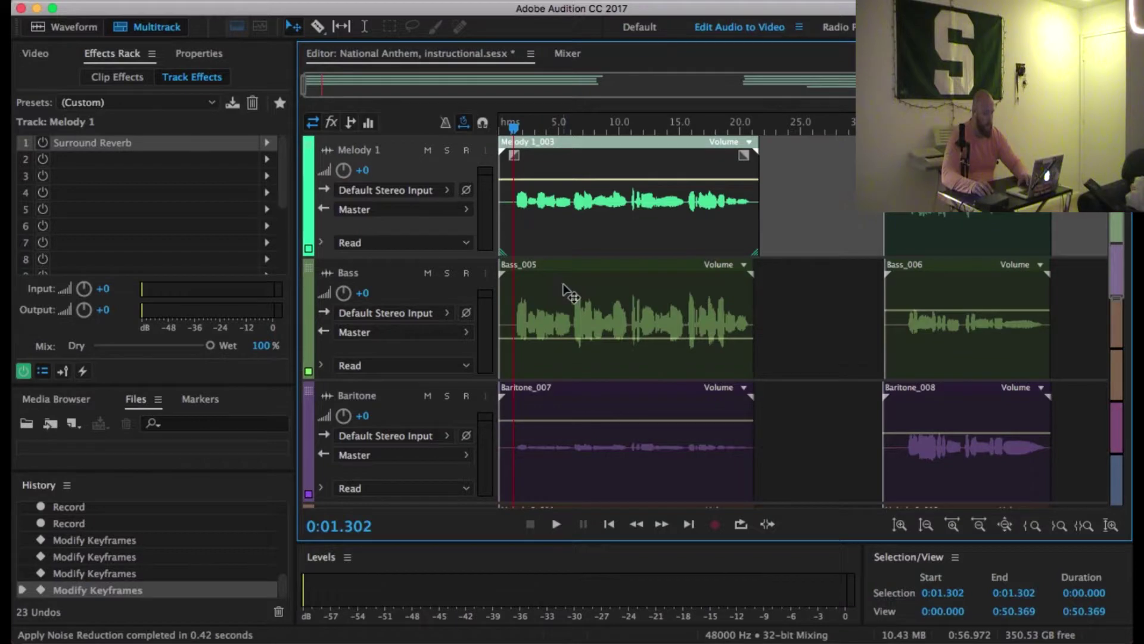
double_click(573, 288)
left_click(301, 122)
key("space")
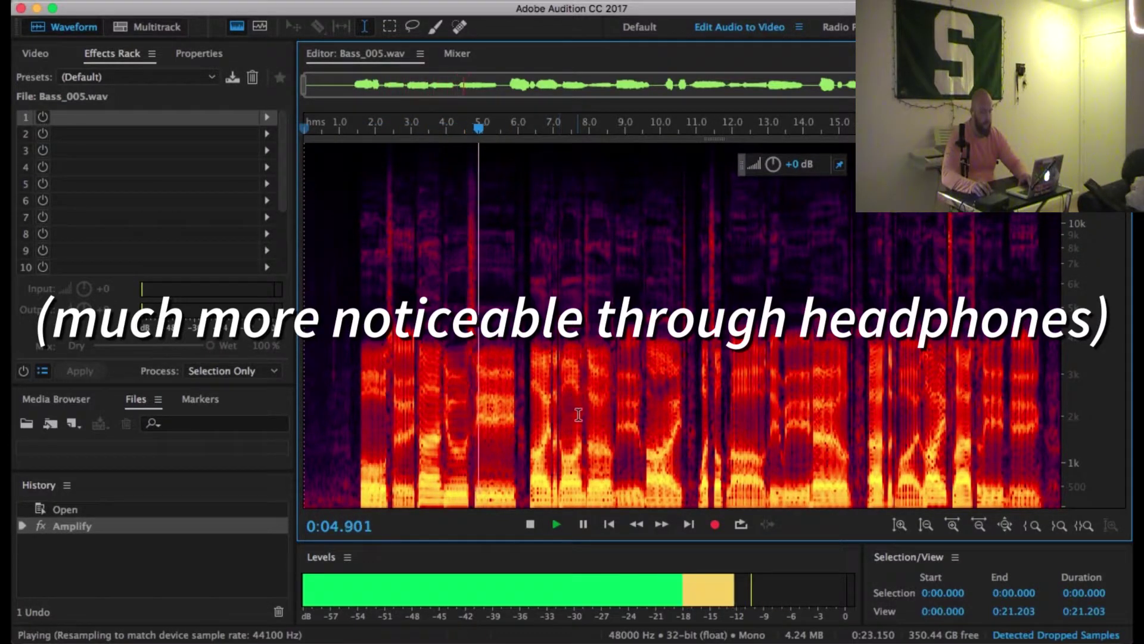
key("space")
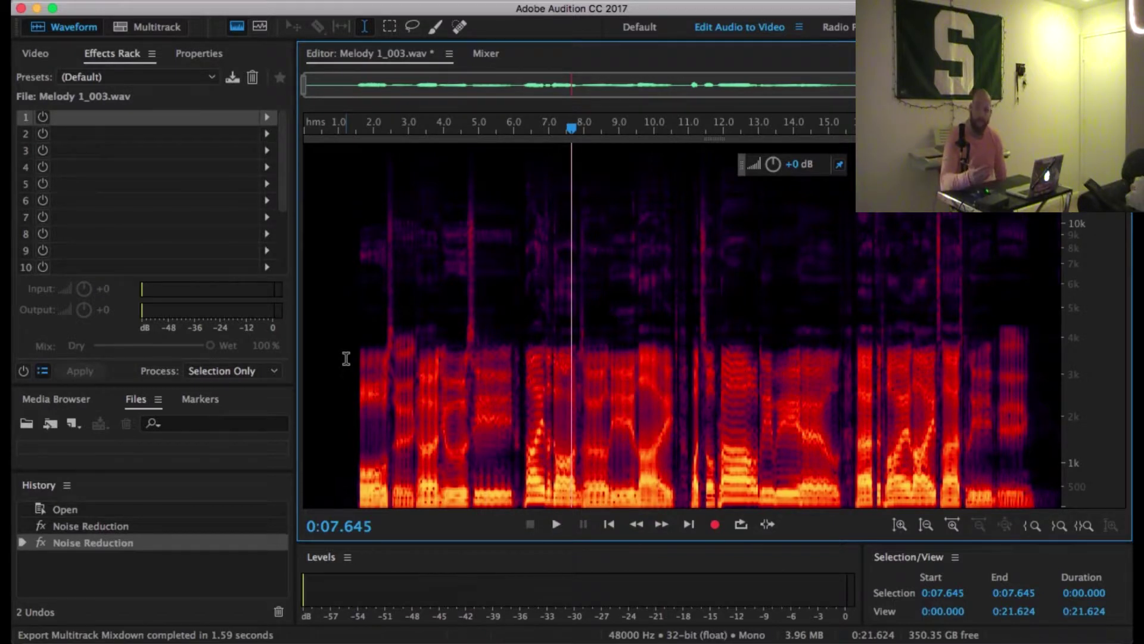
- Play the noise-reduced Melody 1_003 recording from the beginning for comparison
left_click(304, 131)
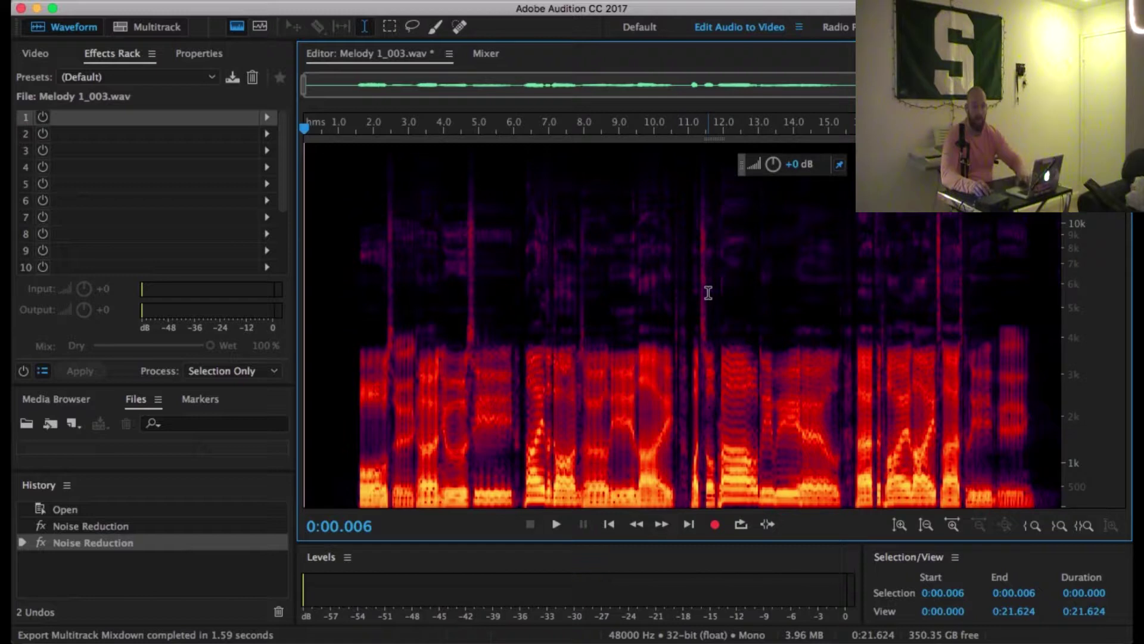
key("space")
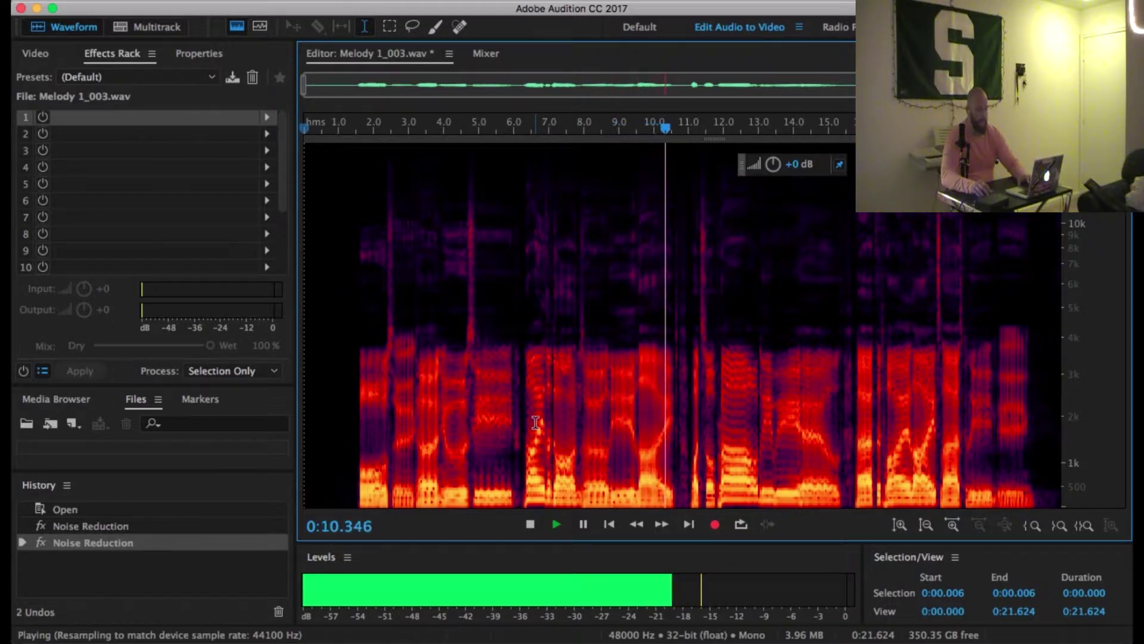
key("space")
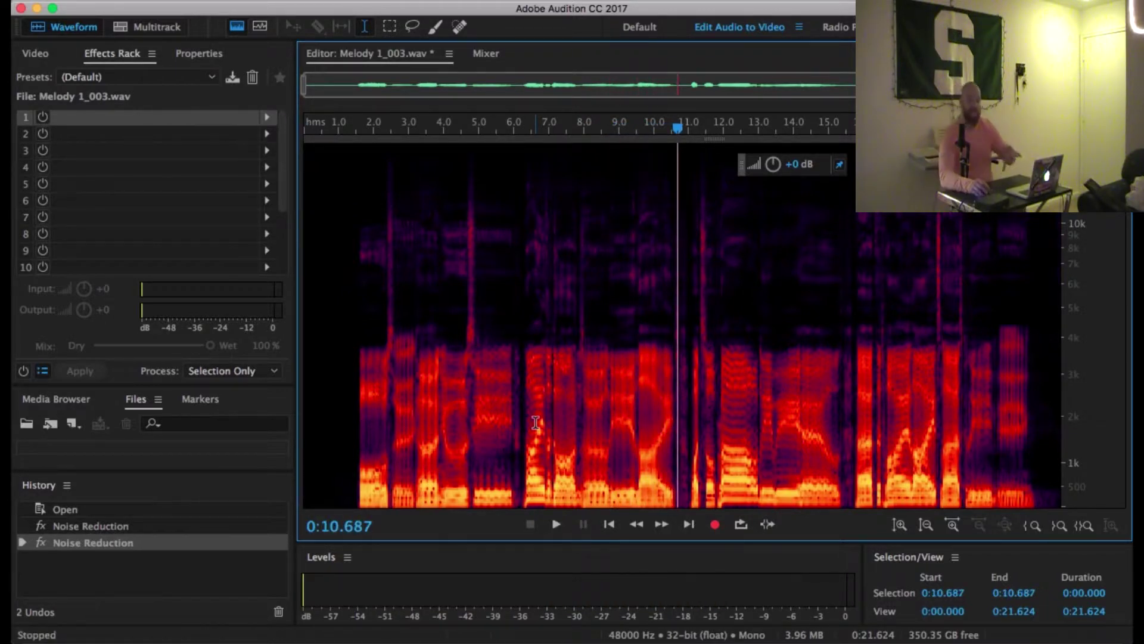
- Open Bass_005 in the Waveform editor and select its opening from 0:00.000 to about 0:01.347 as the noise sample
left_click(151, 27)
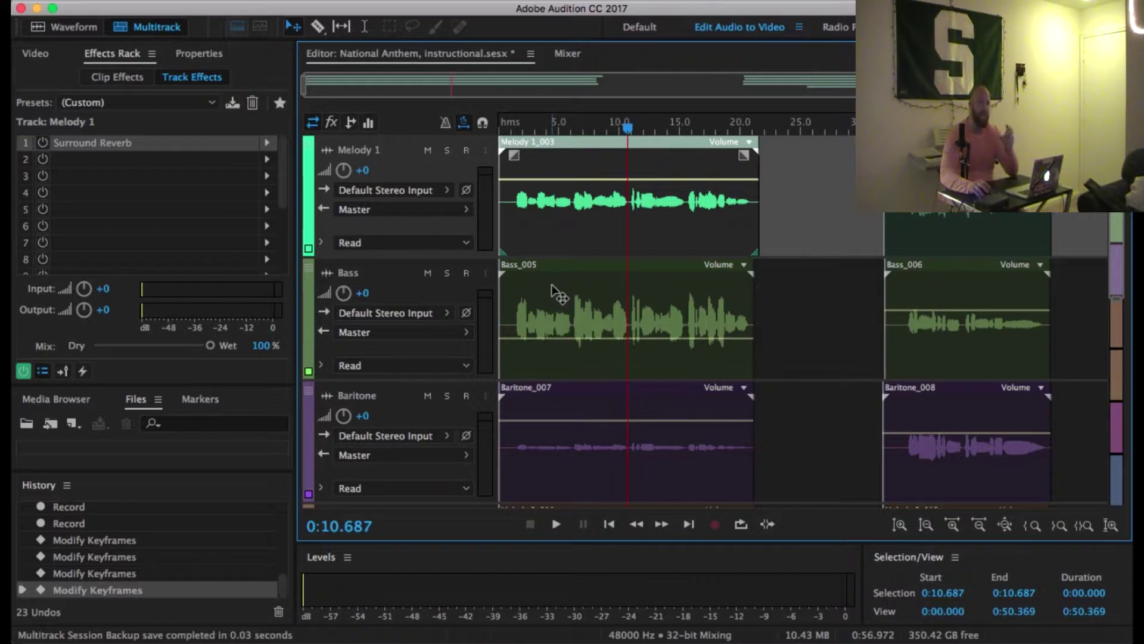
double_click(602, 258)
left_click_drag(351, 392, 228, 394)
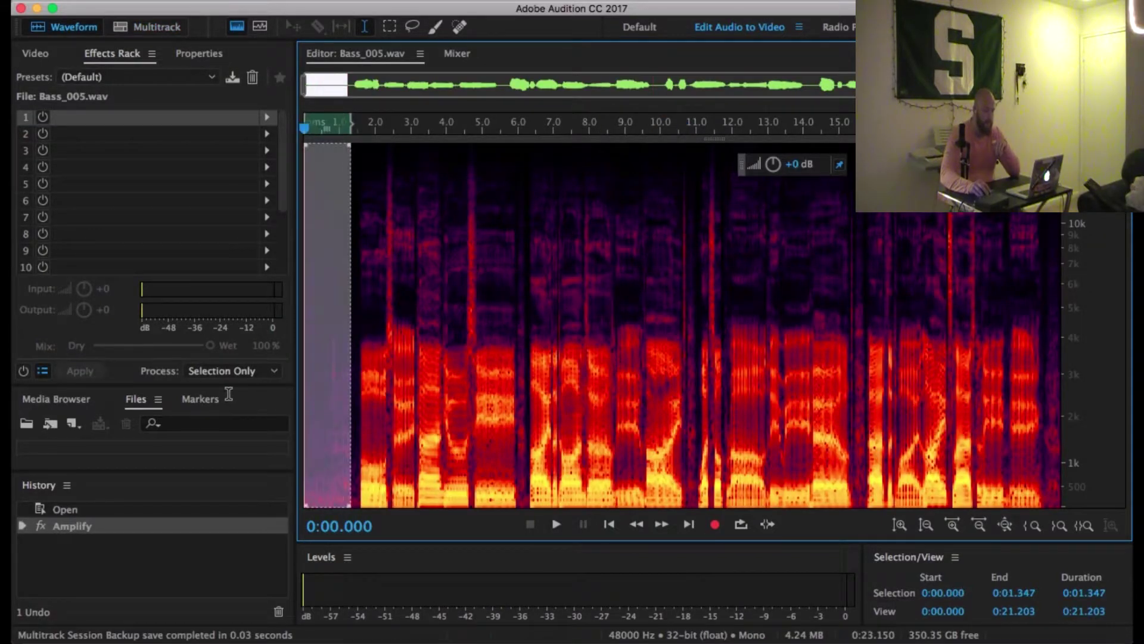
right_click(324, 320)
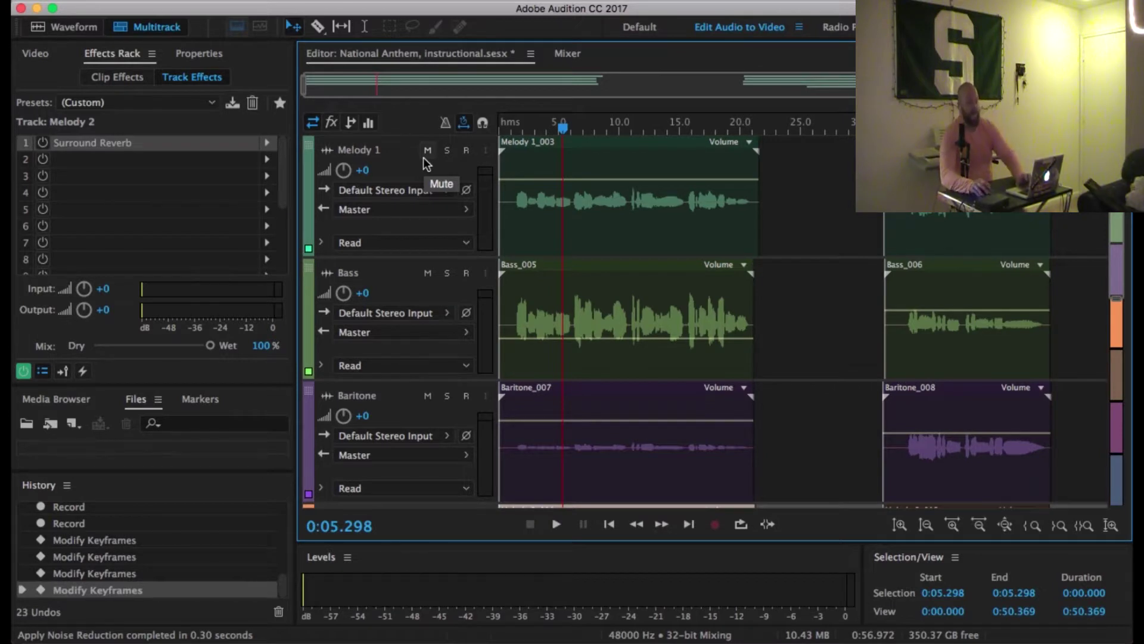
- Open the Surround Reverb settings of the Melody 2 track and load the Auditorium preset
key("F2")
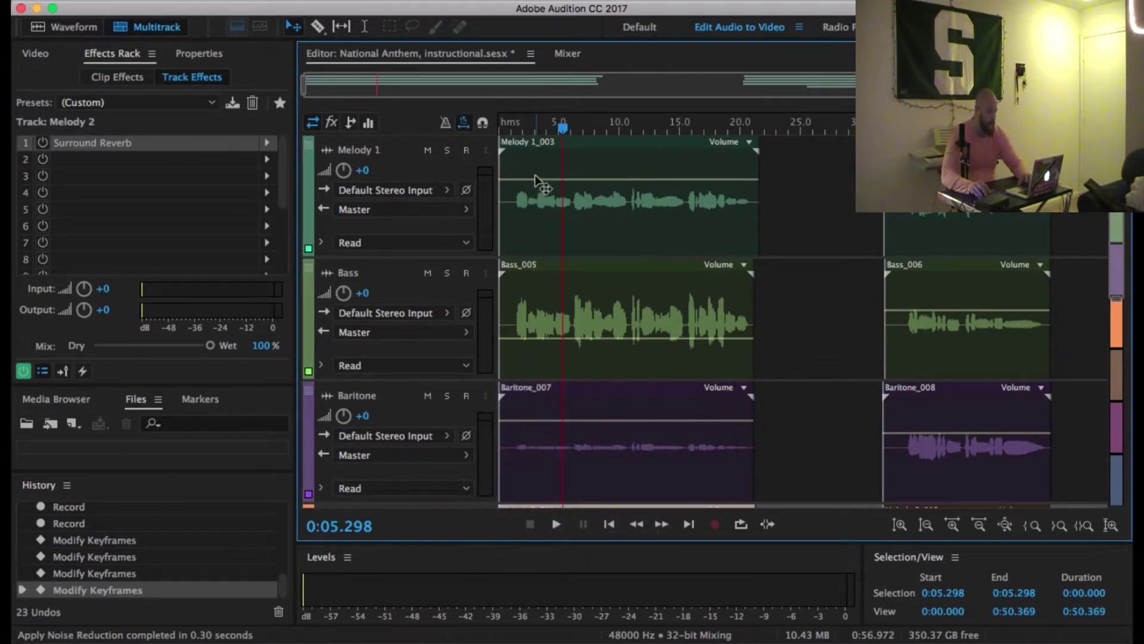
double_click(80, 145)
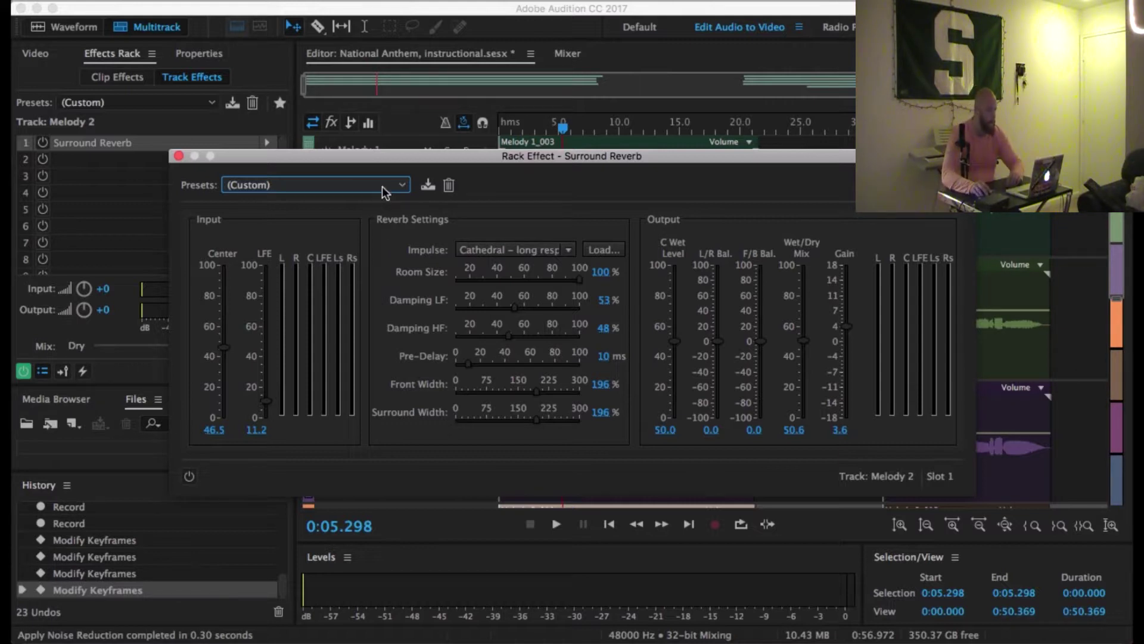
left_click(335, 186)
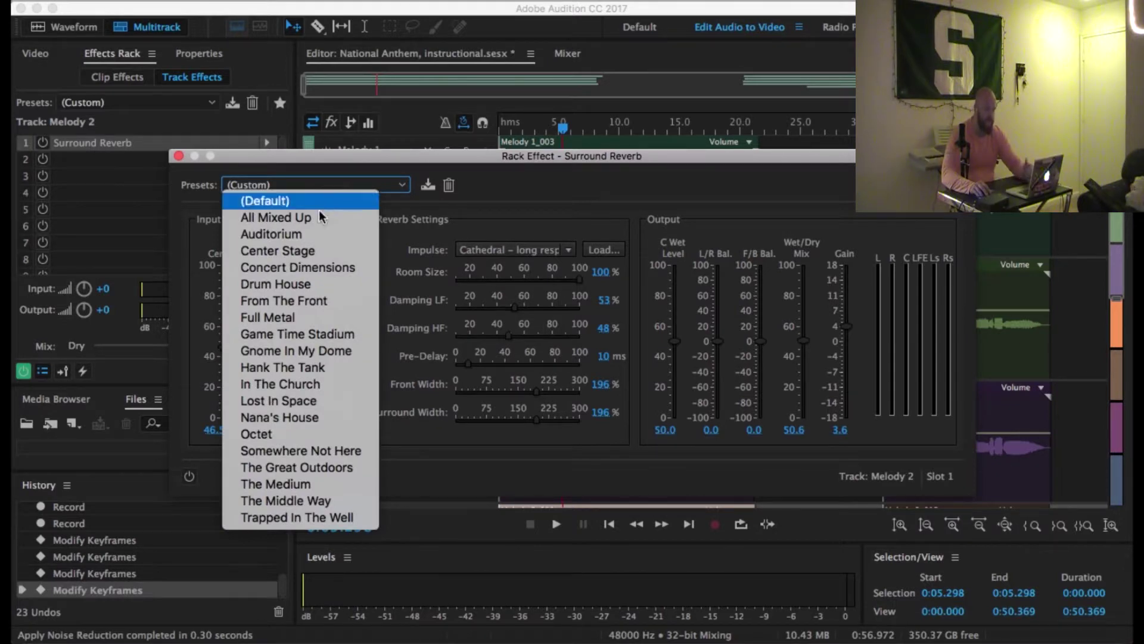
left_click(316, 232)
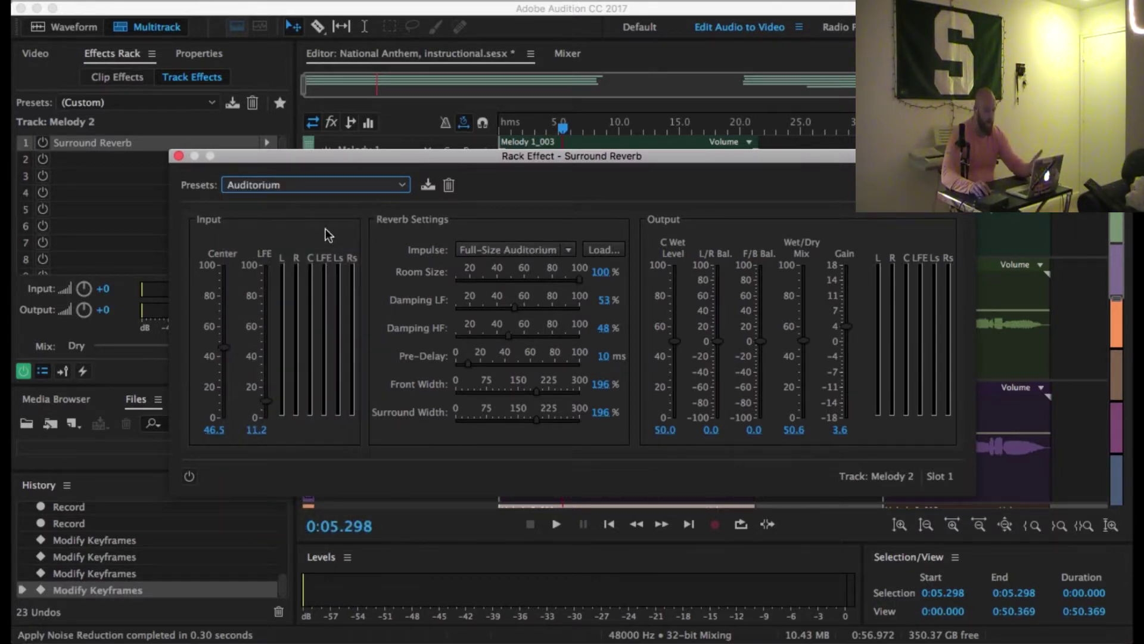
- Set the Melody 2 reverb impulse to "Cathedral - long response with slow HF decay" and close the effect settings
left_click(507, 247)
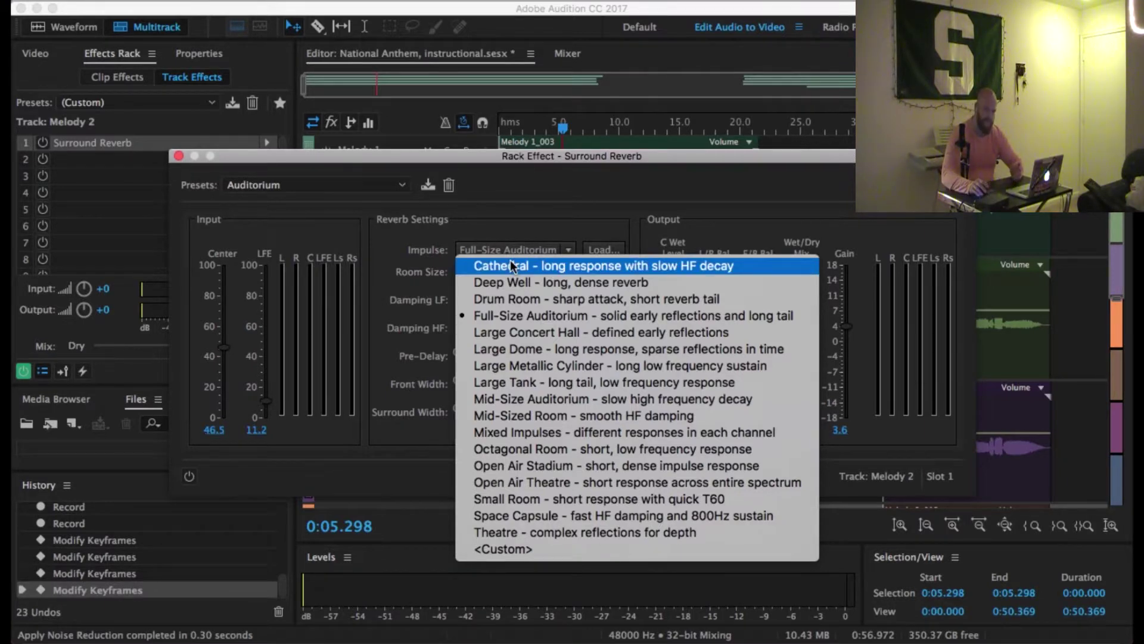
left_click(513, 266)
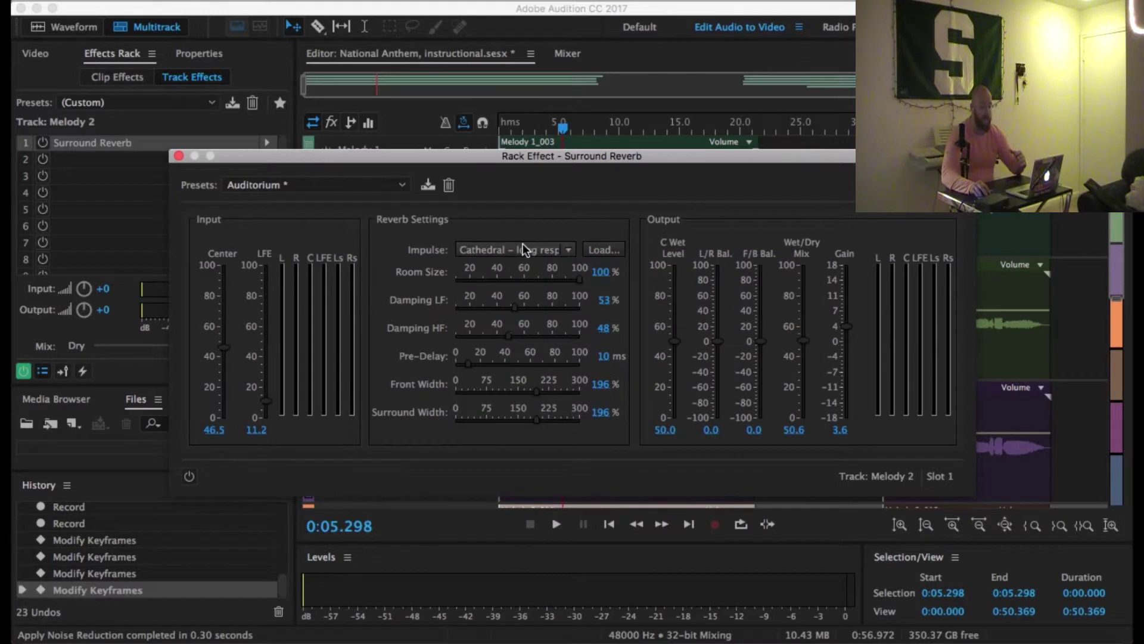
left_click(524, 249)
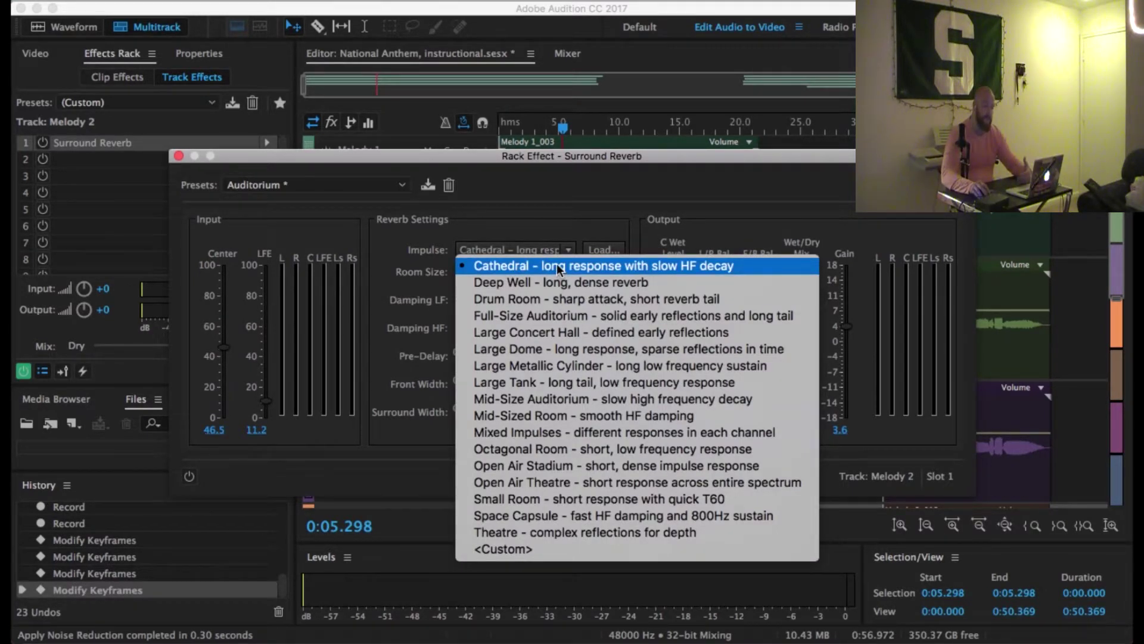
left_click(538, 235)
left_click(179, 156)
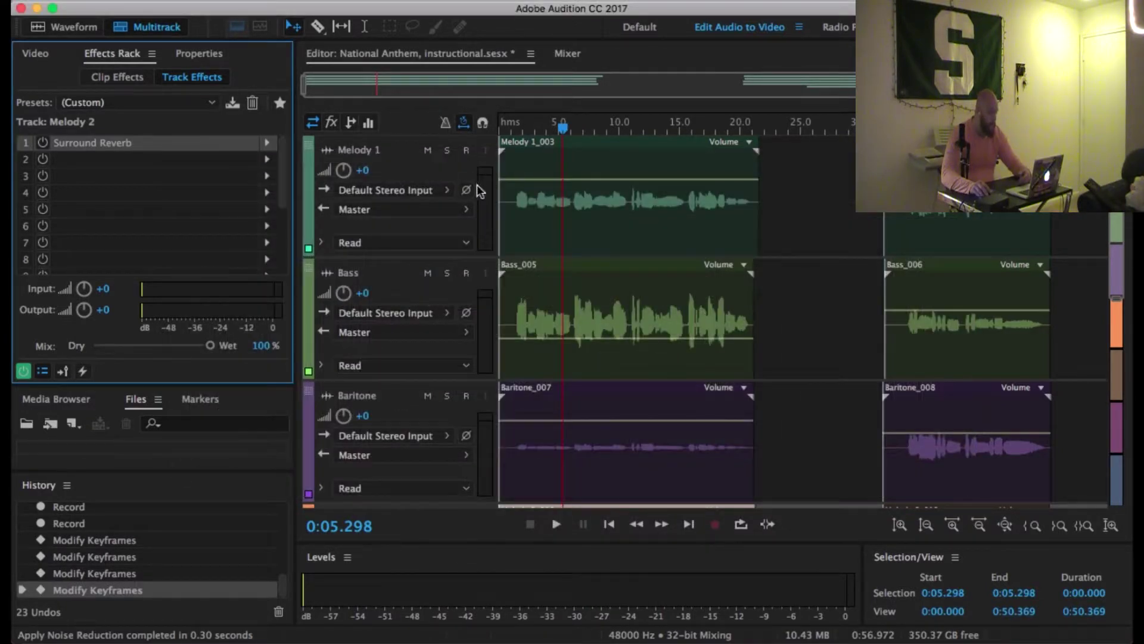
- Solo the Melody 1 track and audition it without reverb from about 0:00.725
left_click(447, 151)
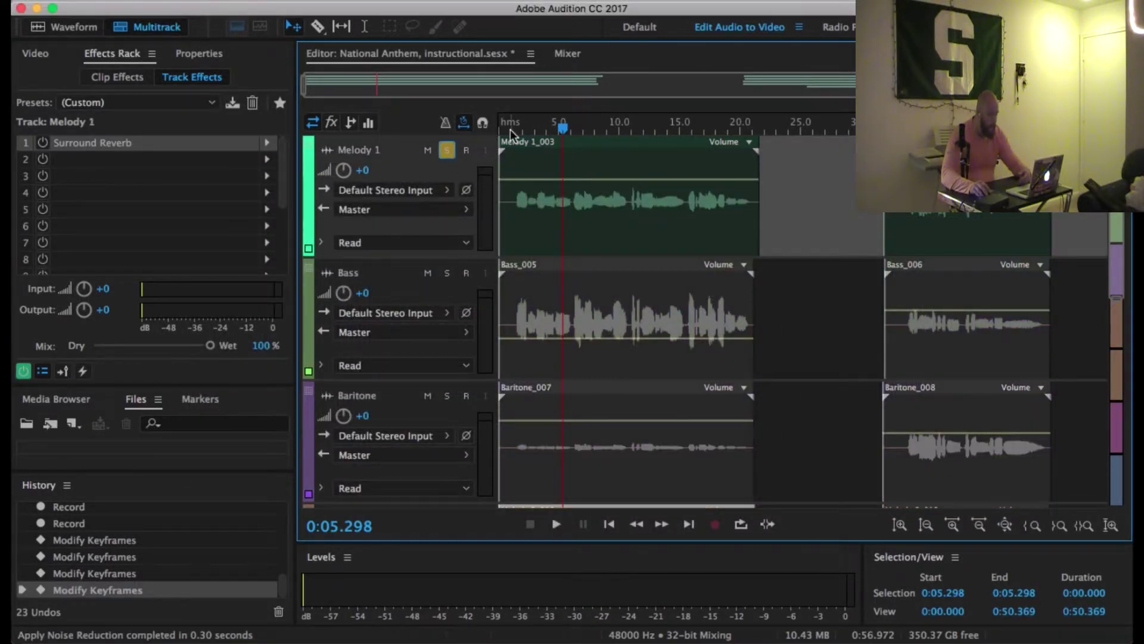
left_click(507, 130)
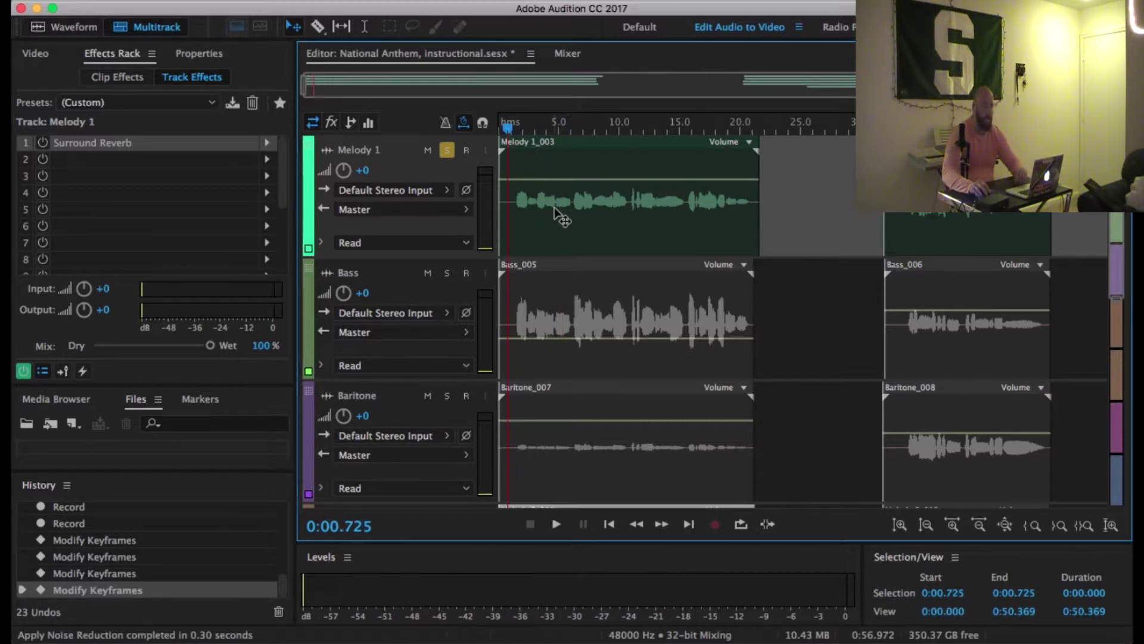
key("space")
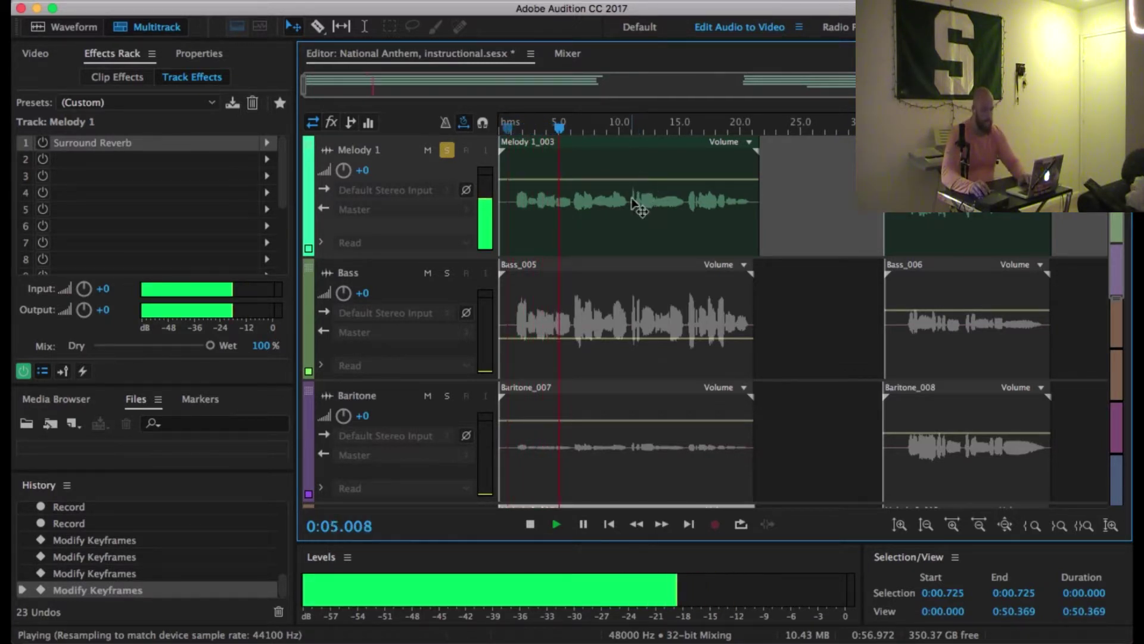
key("space")
- Switch on the Surround Reverb effect for the Melody 1 track
left_click(44, 144)
left_click(43, 144)
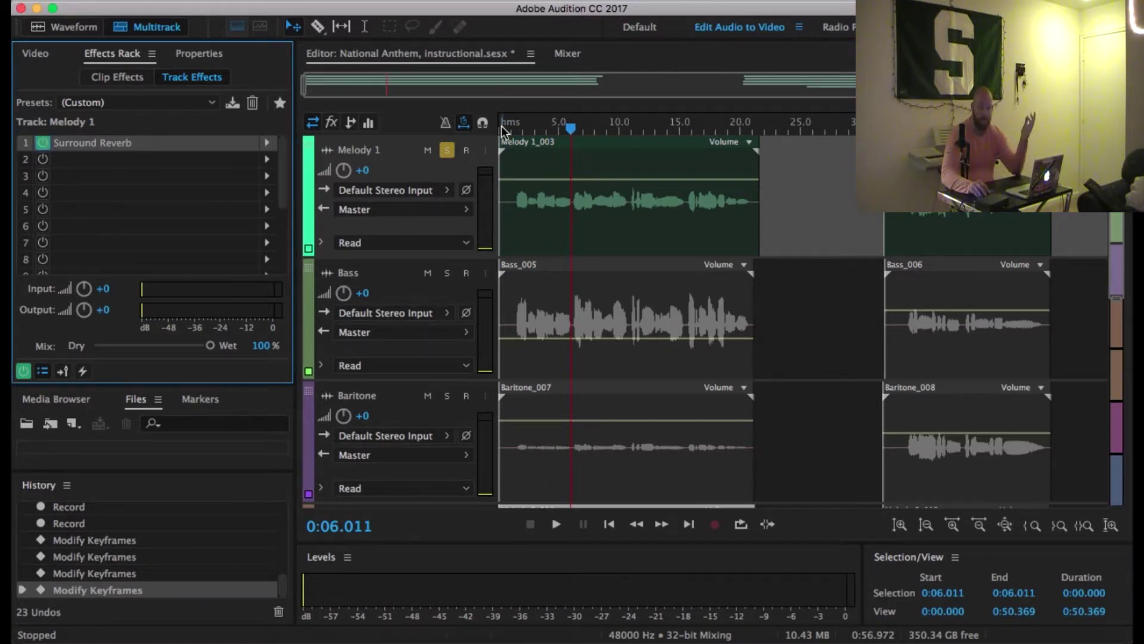
key("XF86MonBrightnessUp")
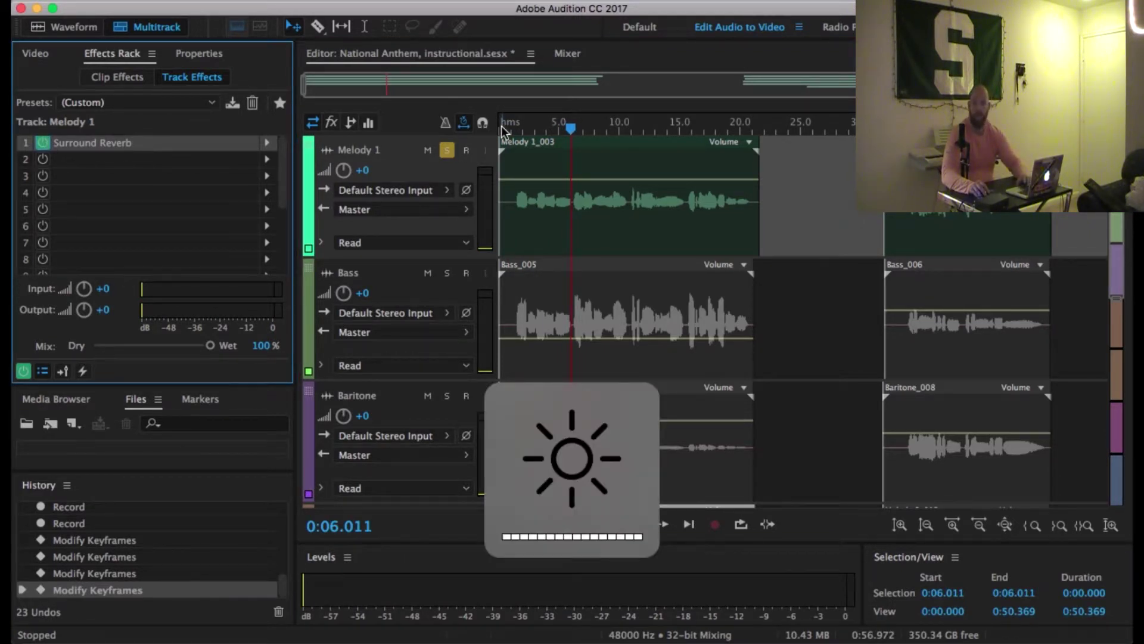
- Play the soloed Melody 1 track with Surround Reverb from about 0:00.259, turning the system volume up, and stop playback
left_click(501, 126)
key("space")
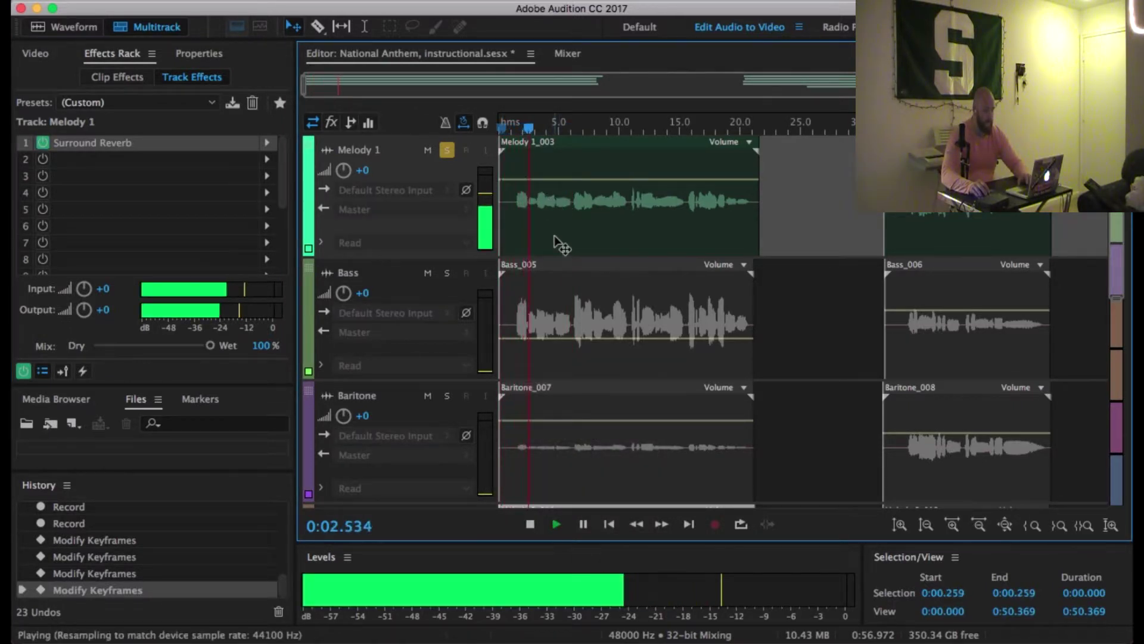
key("XF86AudioRaiseVolume")
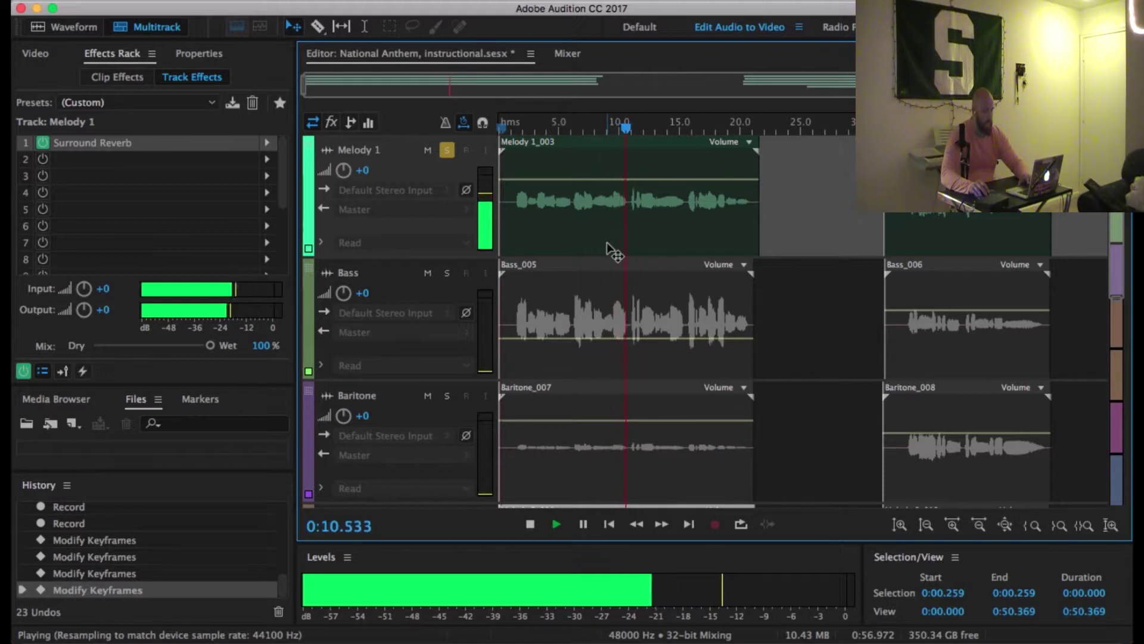
key("space")
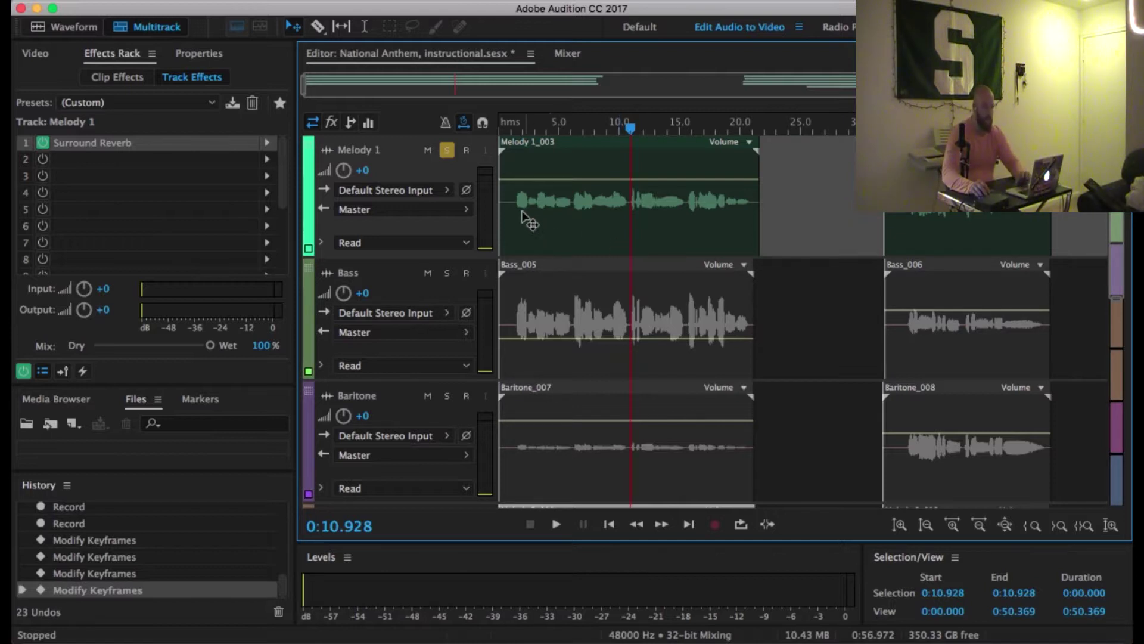
- Take Melody 1 out of solo and switch on the Surround Reverb effect for the other tracks, including Melody 2
left_click(441, 262)
left_click(43, 142)
left_click(43, 142)
scroll(411, 410, "down", 3)
left_click(411, 410)
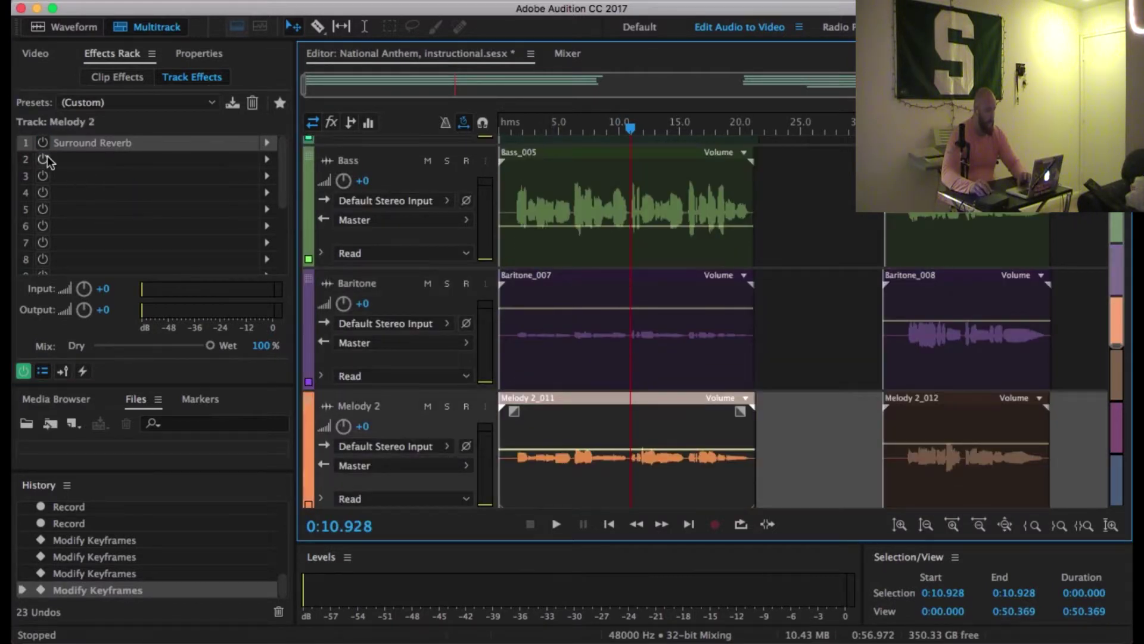
scroll(660, 262, "up", 3)
- Play all tracks together with their reverb from about 0:00.401 and stop playback
left_click(504, 131)
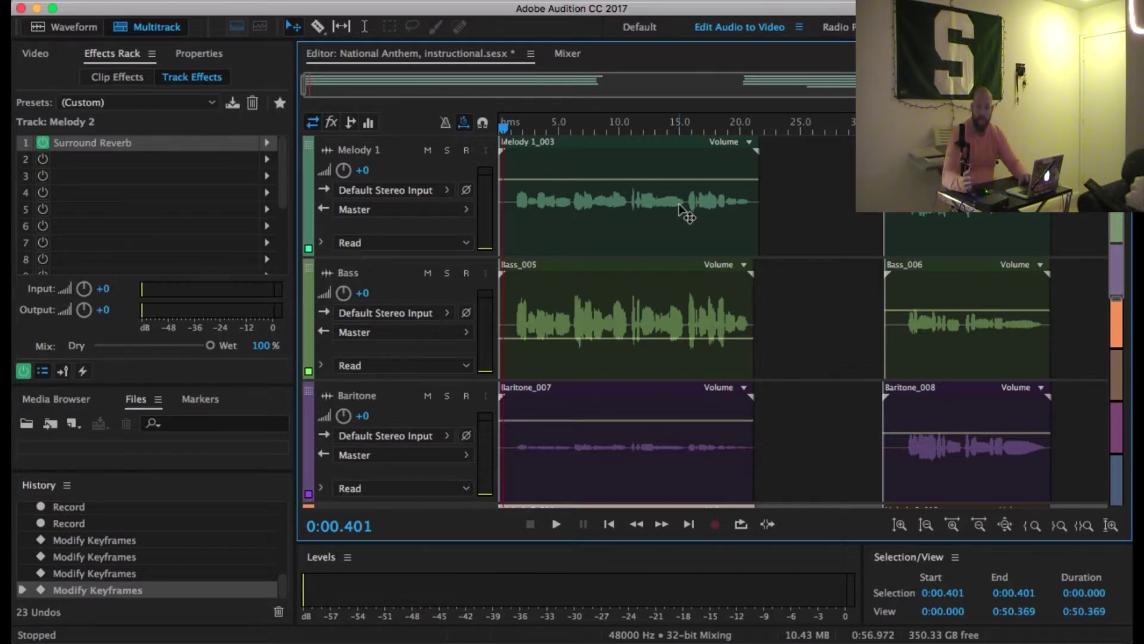
key("space")
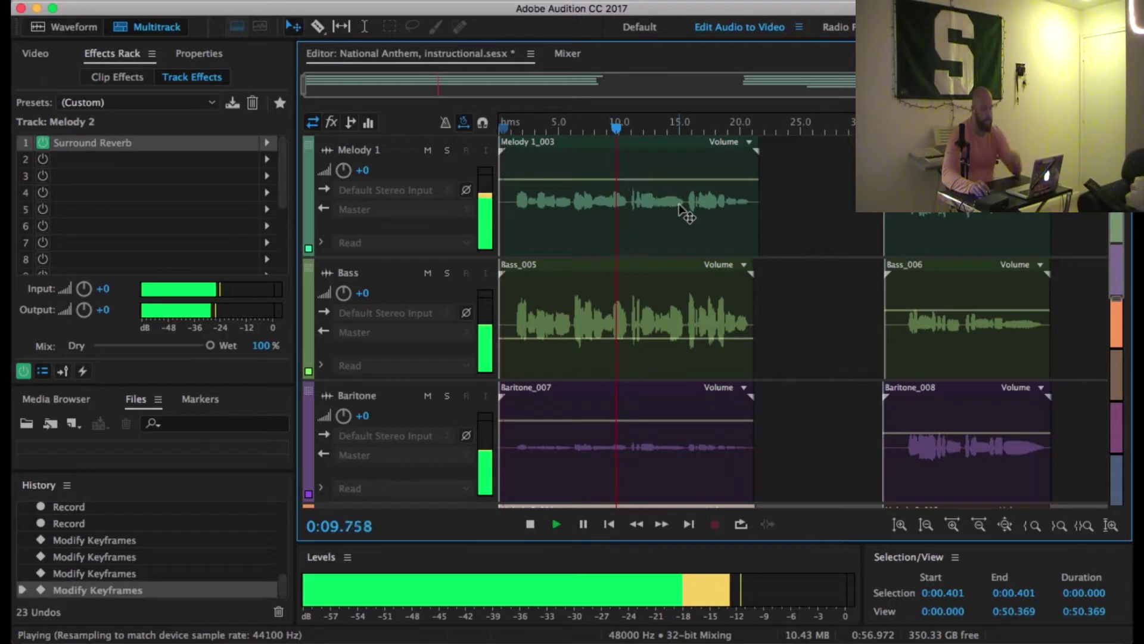
key("space")
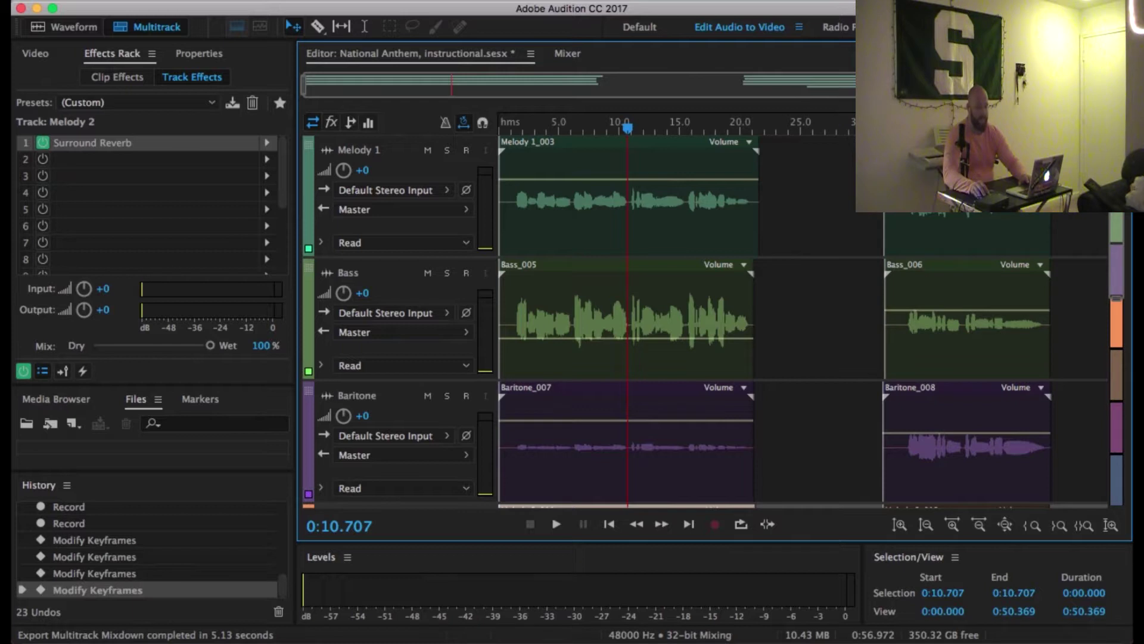
- Audition the stretch after the final clips from about 0:47.983 and stop playback
left_click(1073, 453)
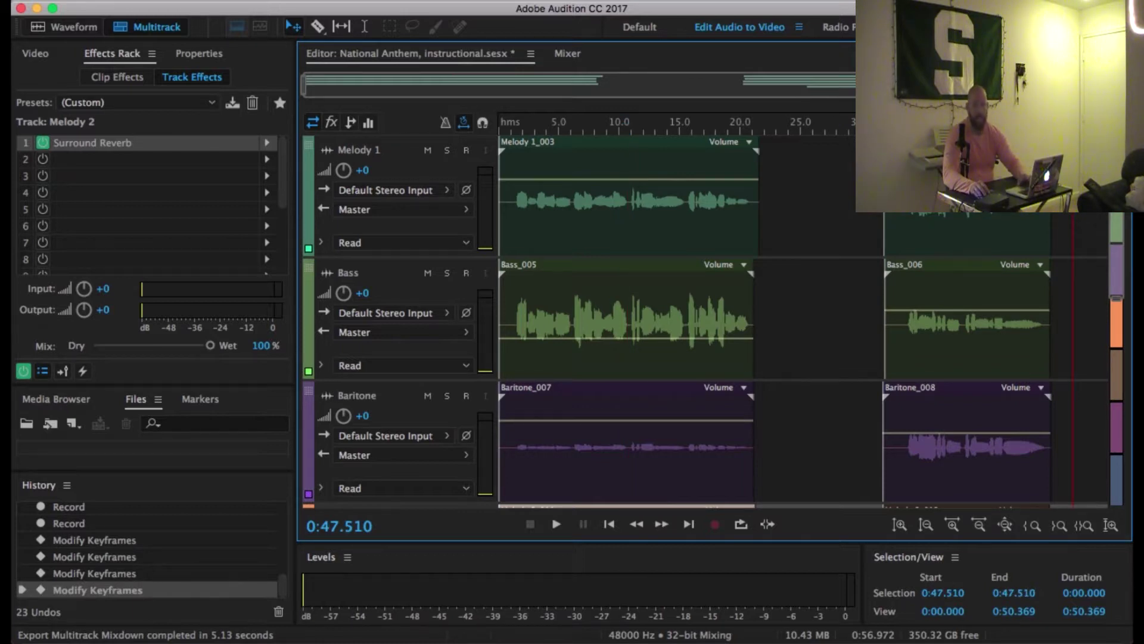
key("space")
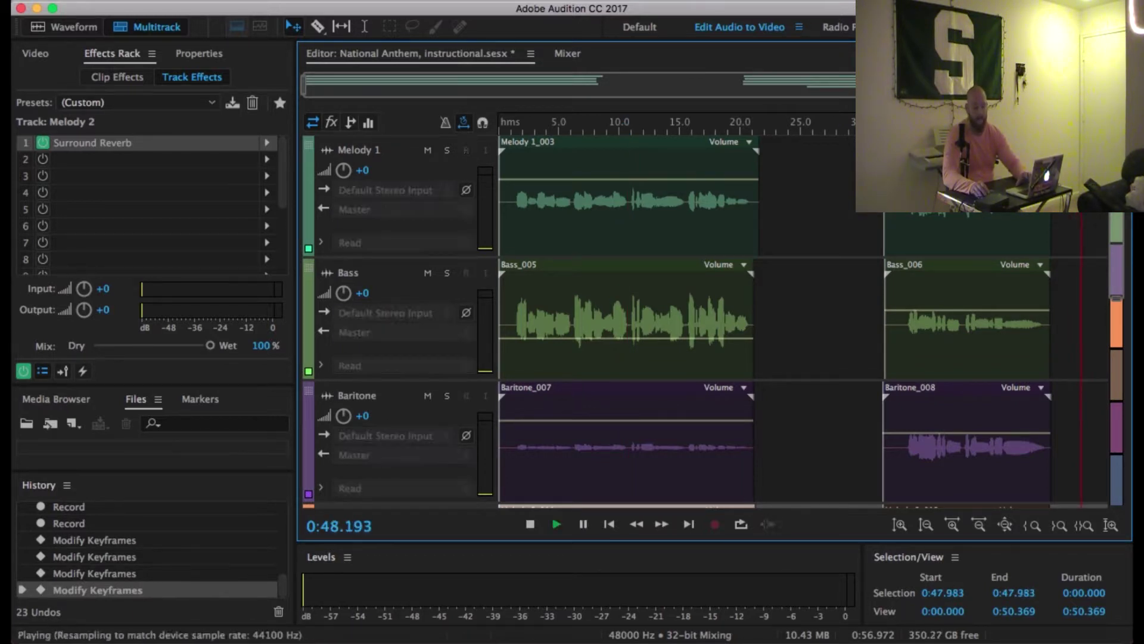
key("space")
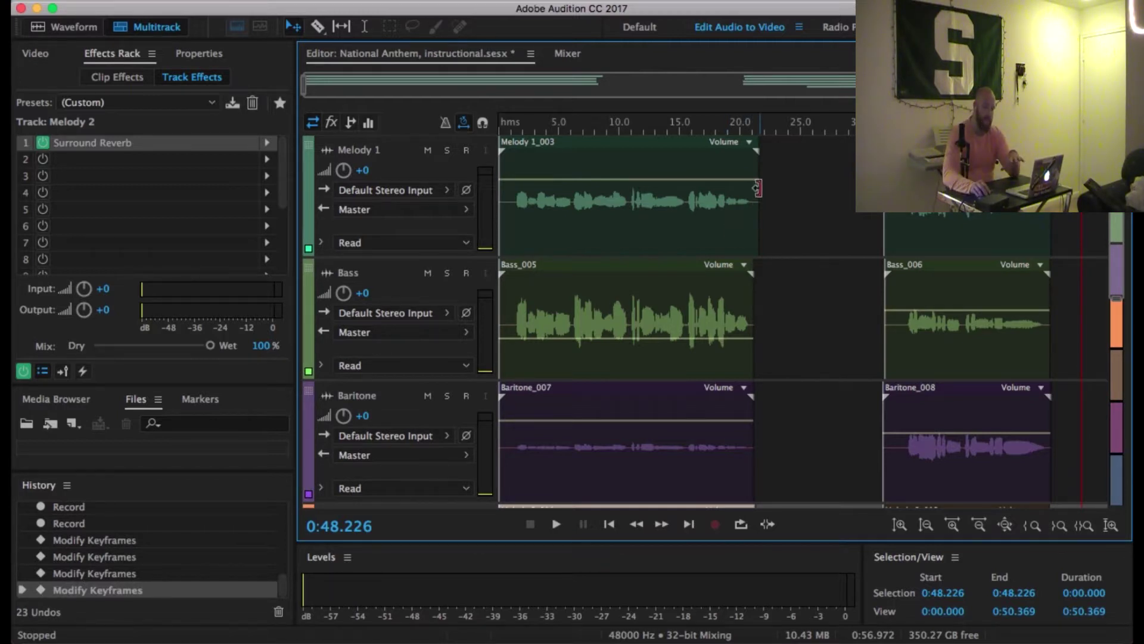
- Trim the ends of the second-section clips on the Melody 1, Bass, Baritone, Low Bass and Melody 2 tracks slightly
left_click(954, 532)
left_click_drag(925, 235, 921, 235)
left_click(922, 298)
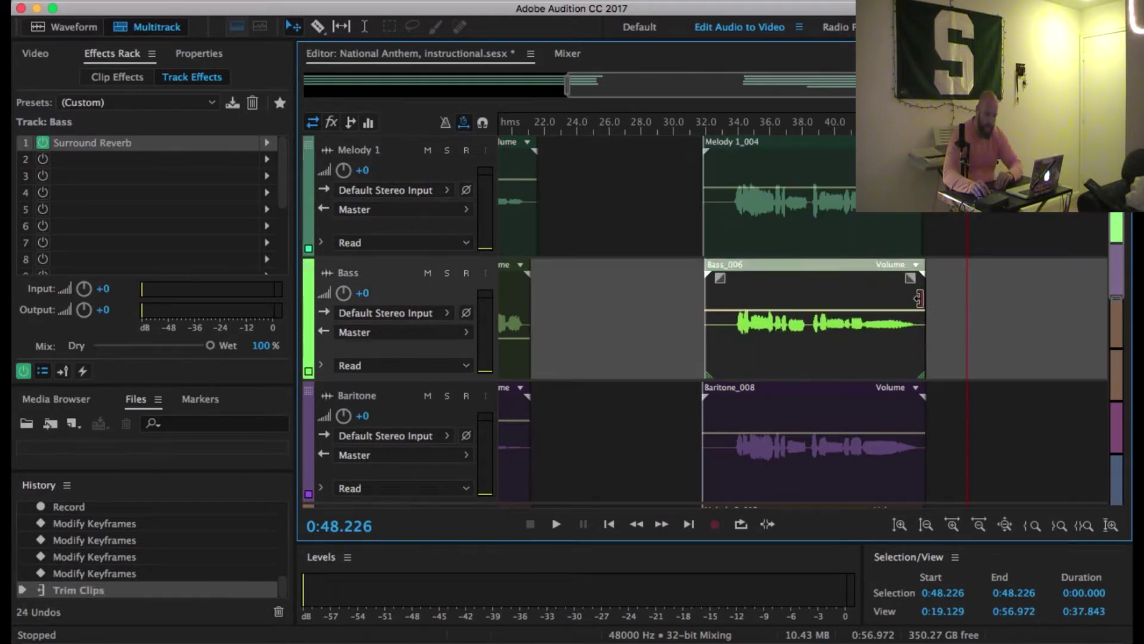
left_click_drag(921, 298, 919, 298)
left_click_drag(923, 421, 921, 422)
scroll(947, 400, "down", 5)
left_click_drag(920, 383, 917, 384)
left_click_drag(923, 305, 919, 305)
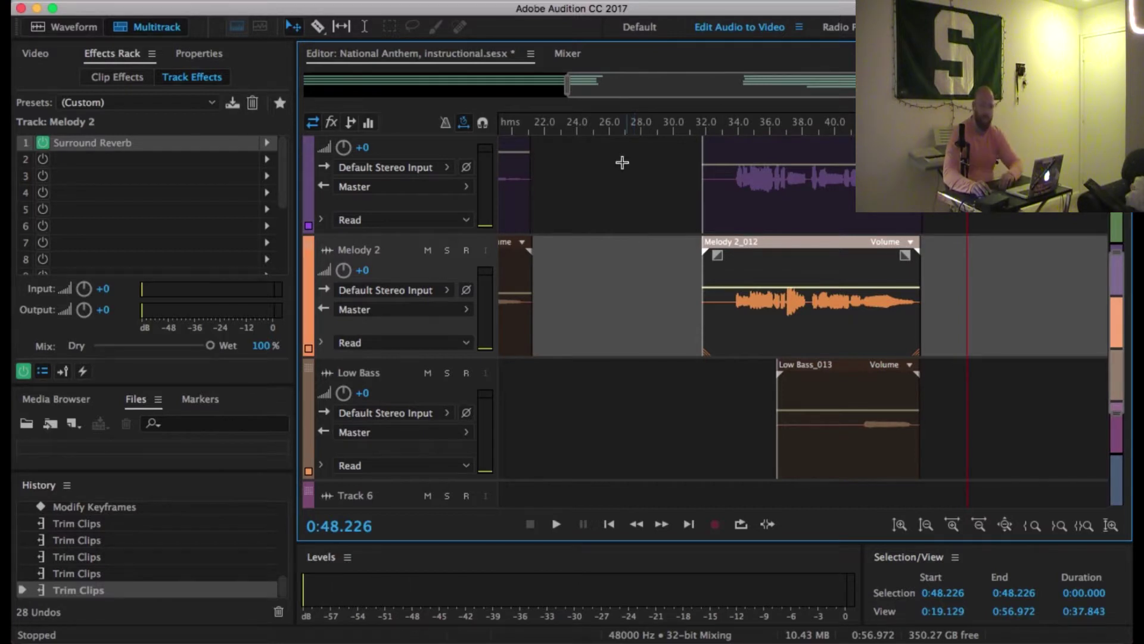
- Trim the ends of the first-section clips on the Melody 2, Baritone, Bass and Melody 1 tracks
left_click_drag(679, 89, 528, 92)
scroll(850, 248, "left", 5)
scroll(804, 291, "up", 1)
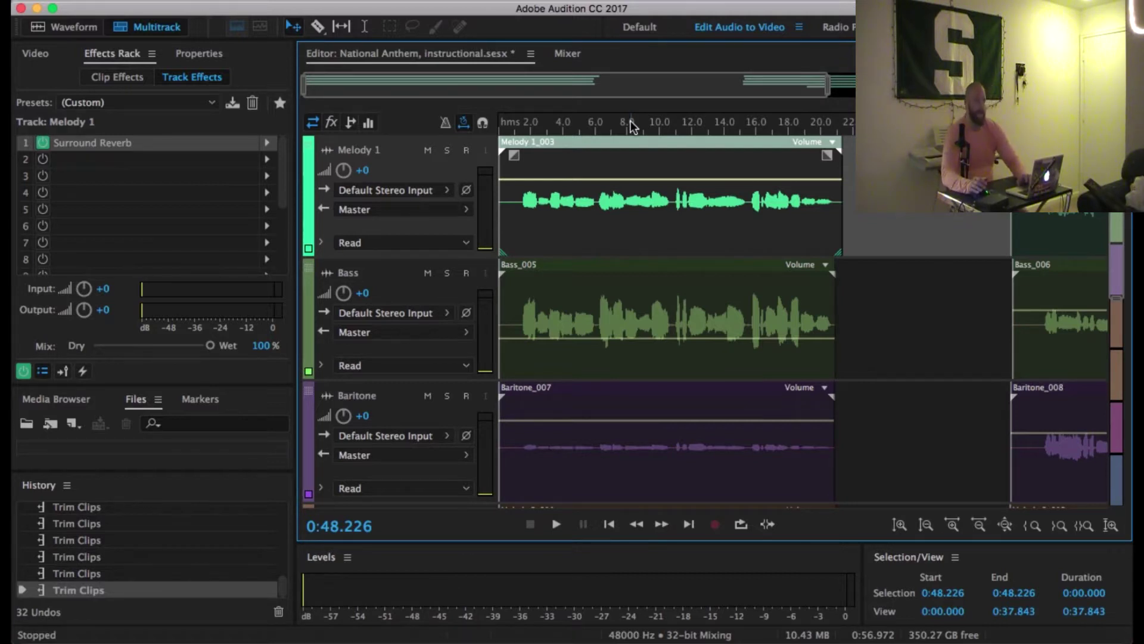
- Solo the Bass track and audition the final note of its second clip from 0:41.380
left_click_drag(662, 86, 846, 66)
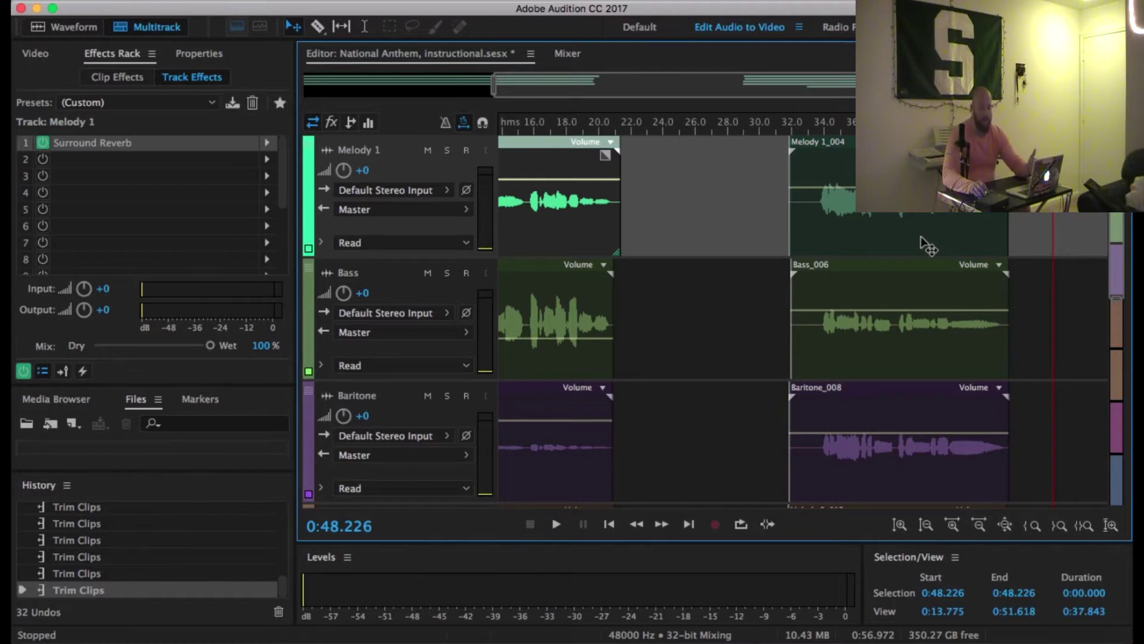
scroll(927, 244, "down", 3)
scroll(927, 244, "down", 5)
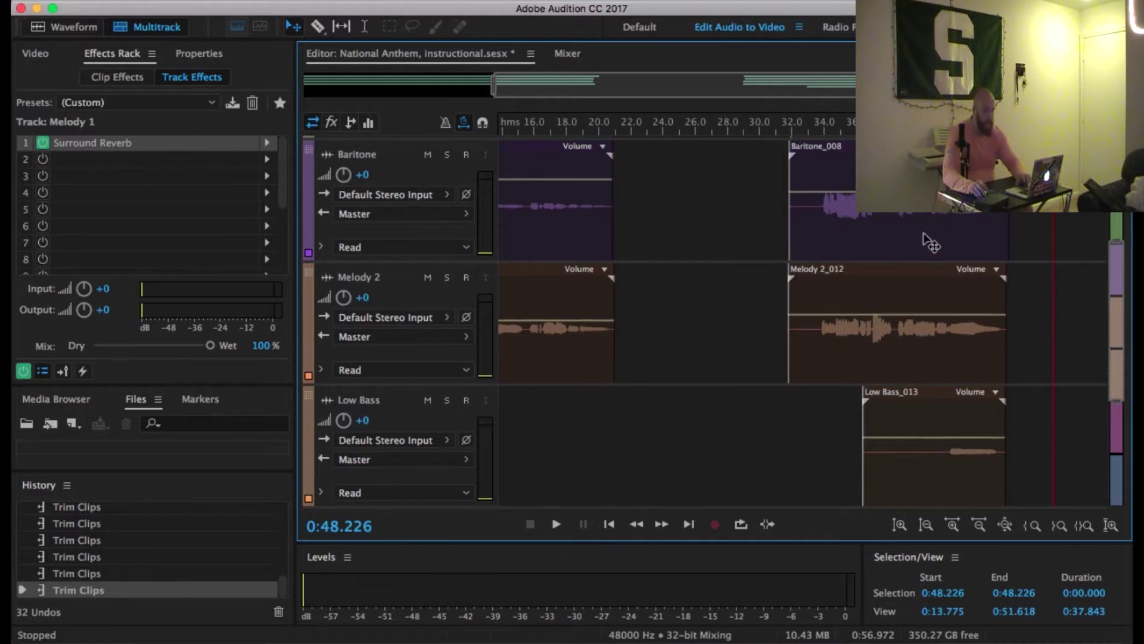
scroll(930, 235, "up", 3)
left_click(447, 199)
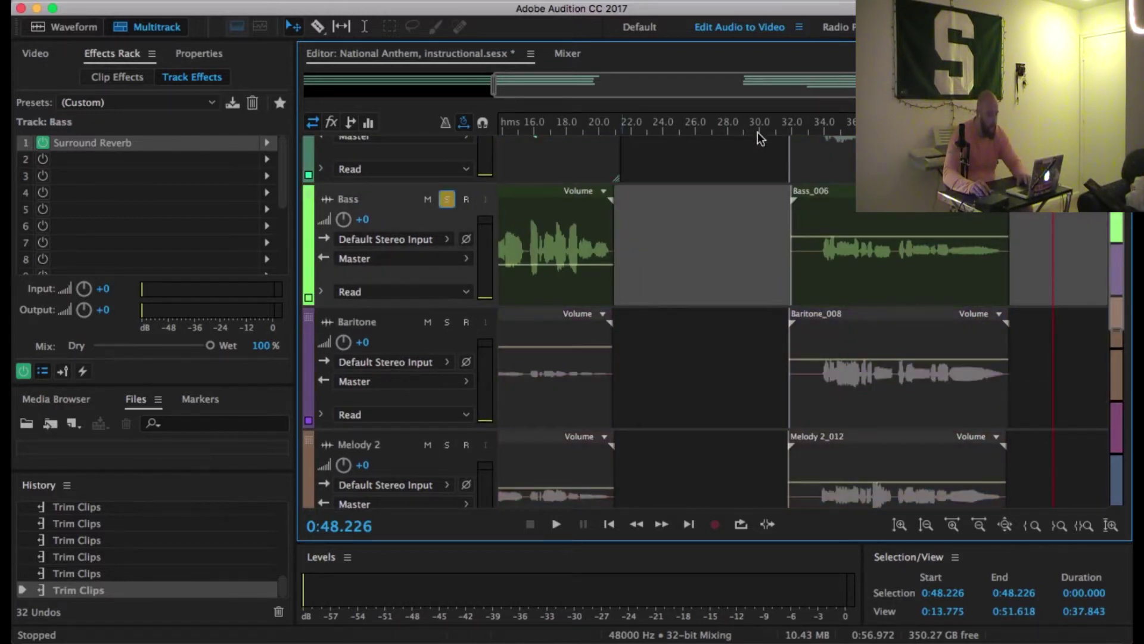
left_click(943, 268)
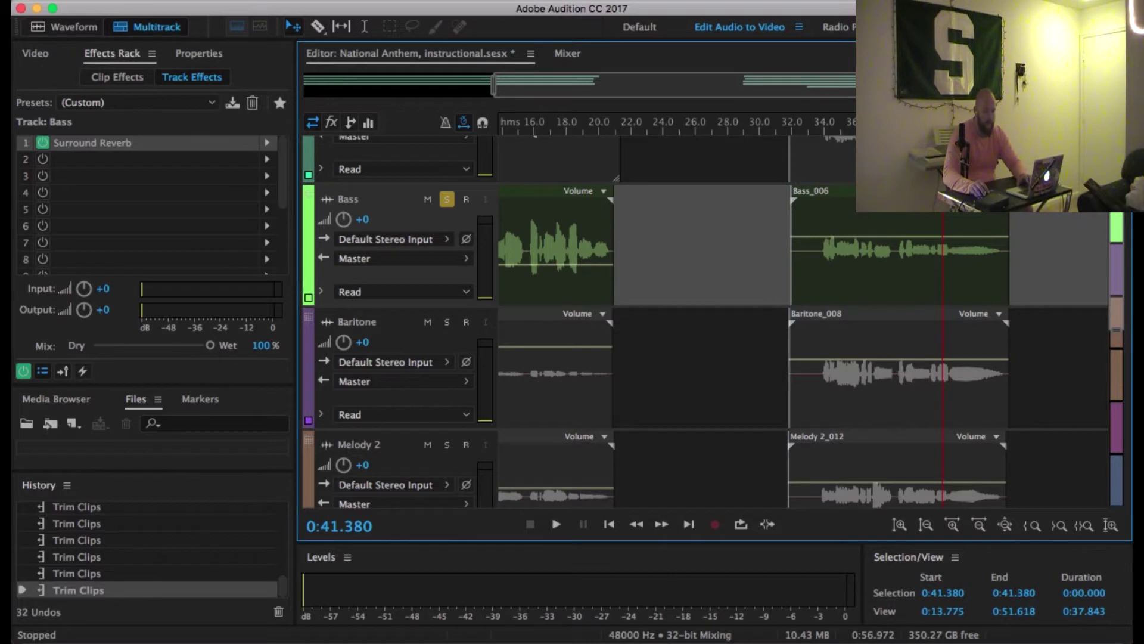
key("space")
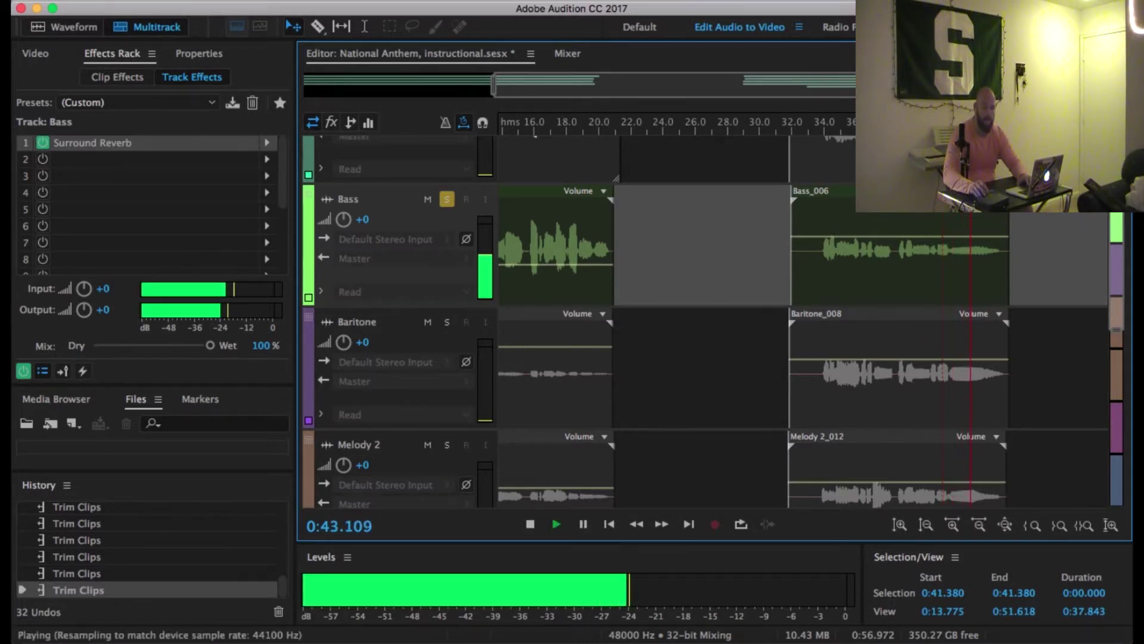
key("space")
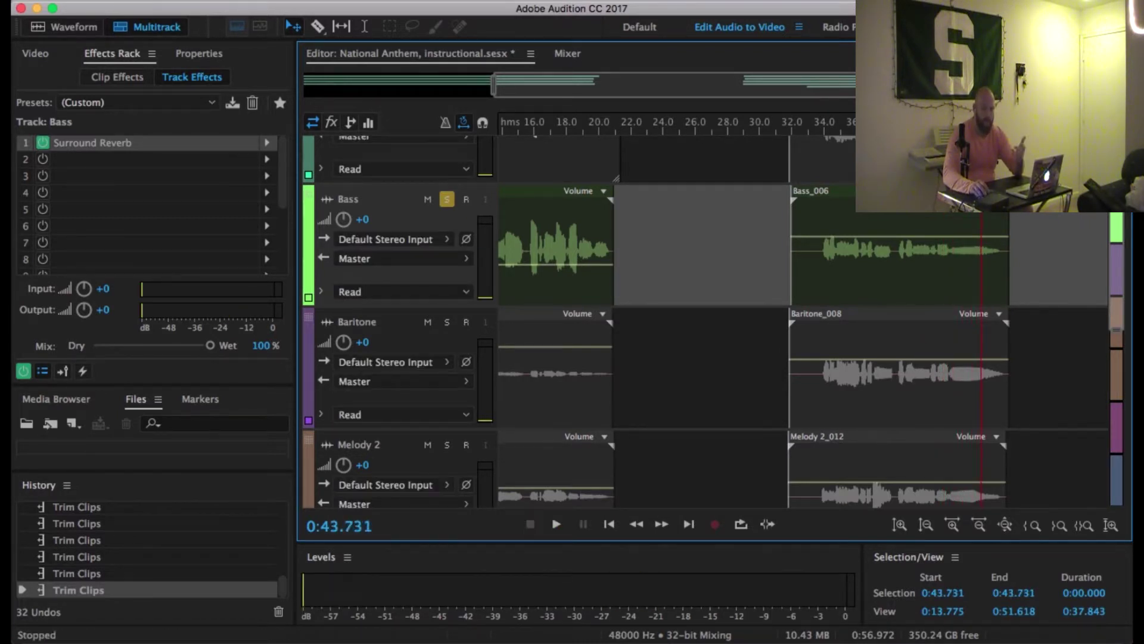
- Solo the Low Bass track instead of Bass, audition its note from 0:42.015, and take it out of solo
scroll(383, 359, "down", 4)
left_click(449, 314)
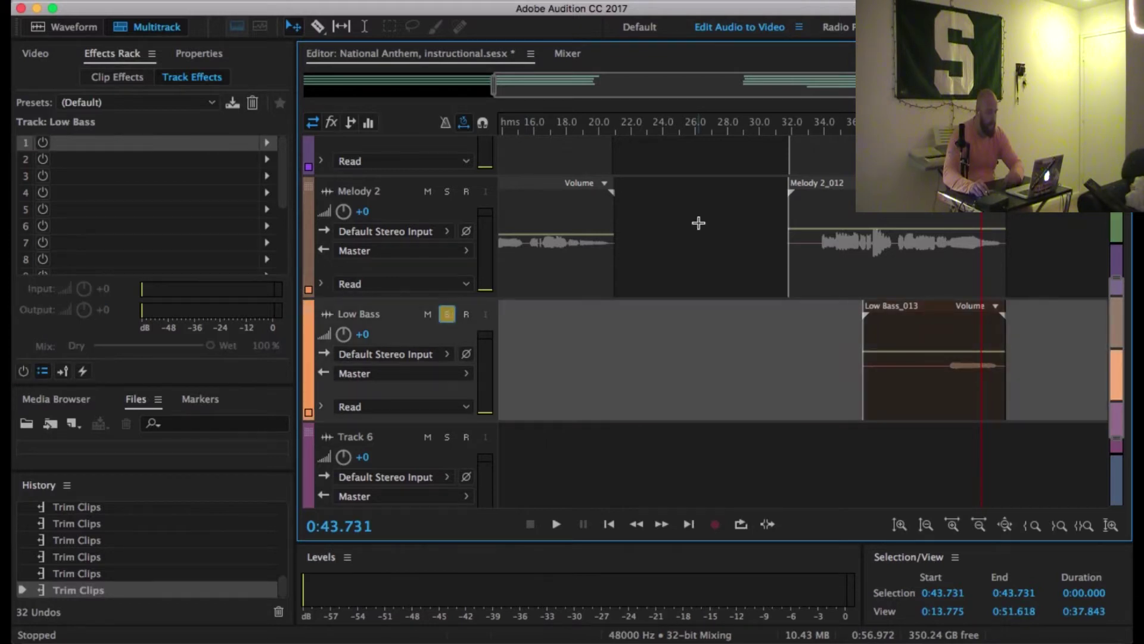
scroll(383, 214, "up", 4)
left_click(707, 276)
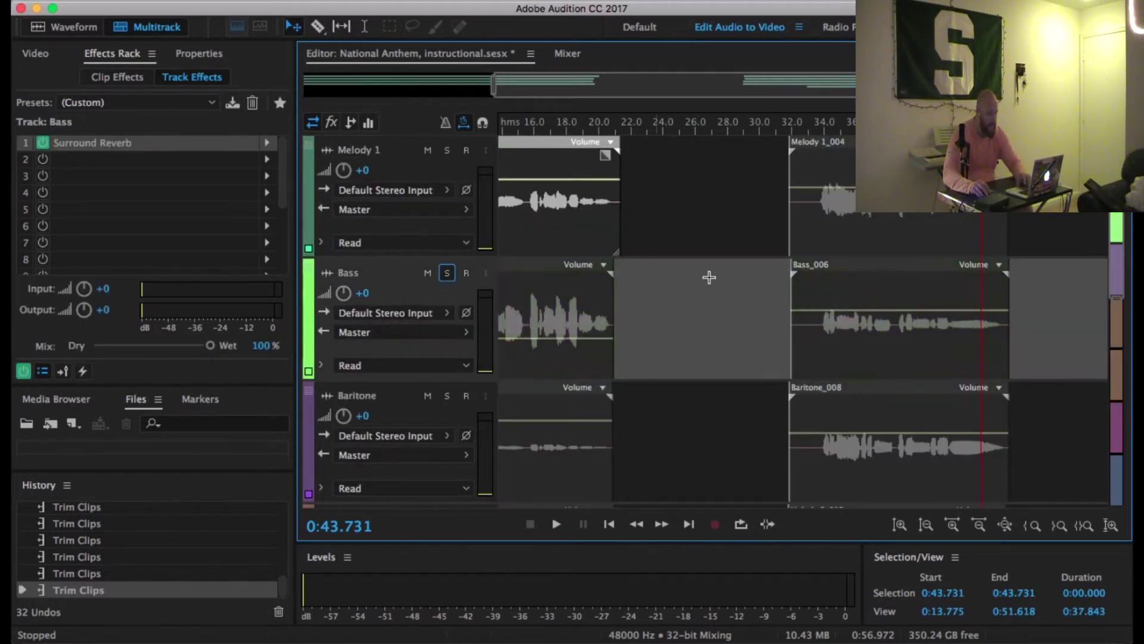
scroll(806, 267, "down", 2)
left_click(952, 238)
key("space")
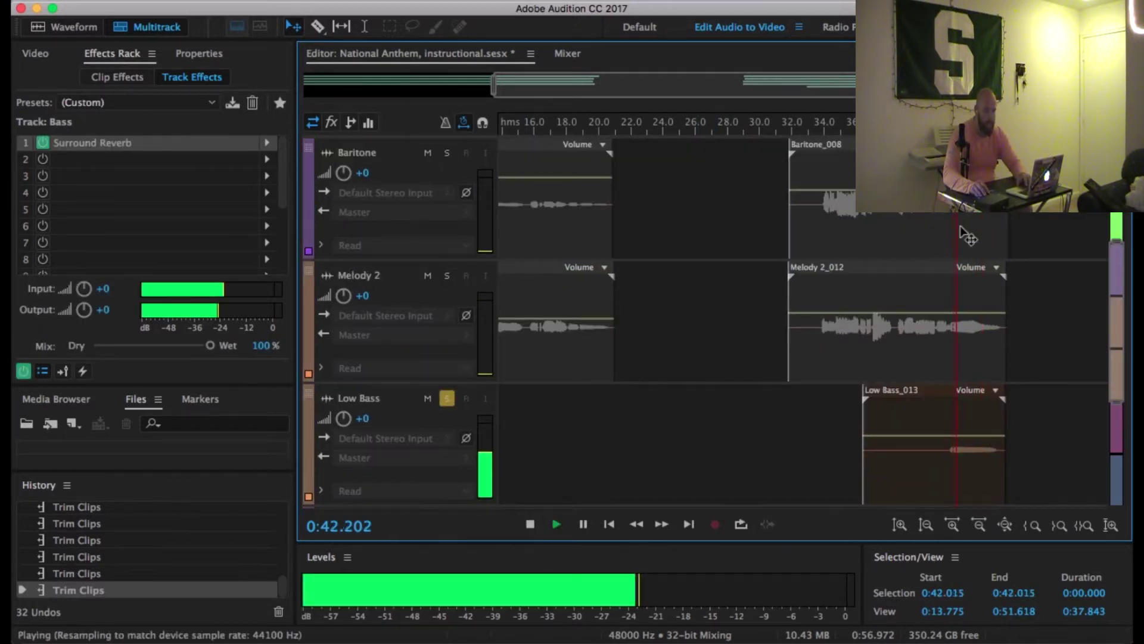
key("space")
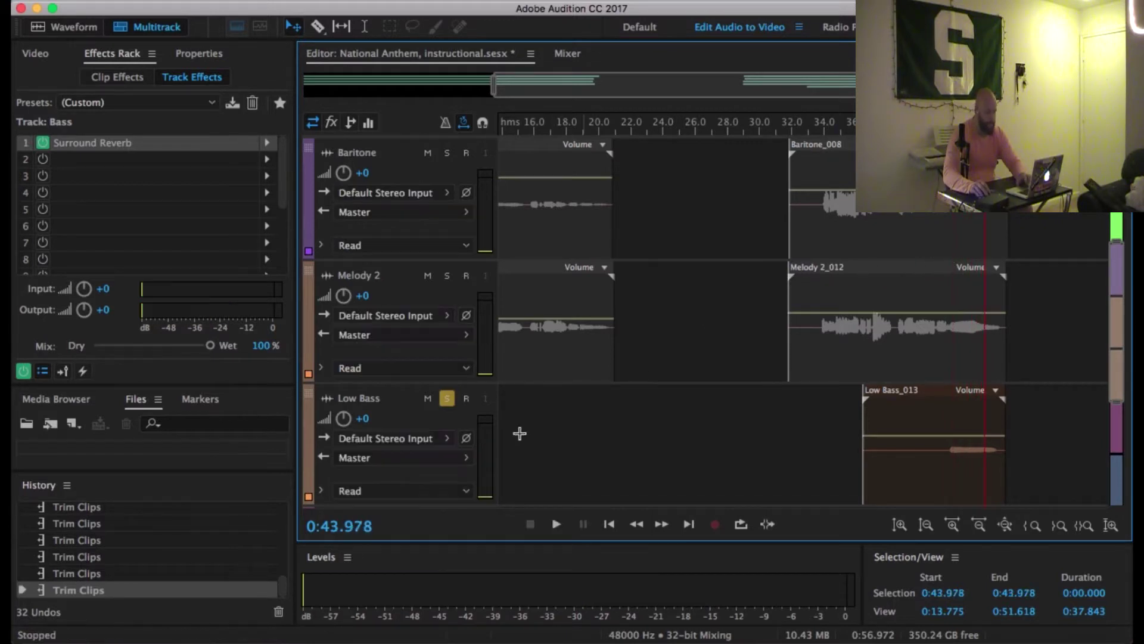
left_click(447, 399)
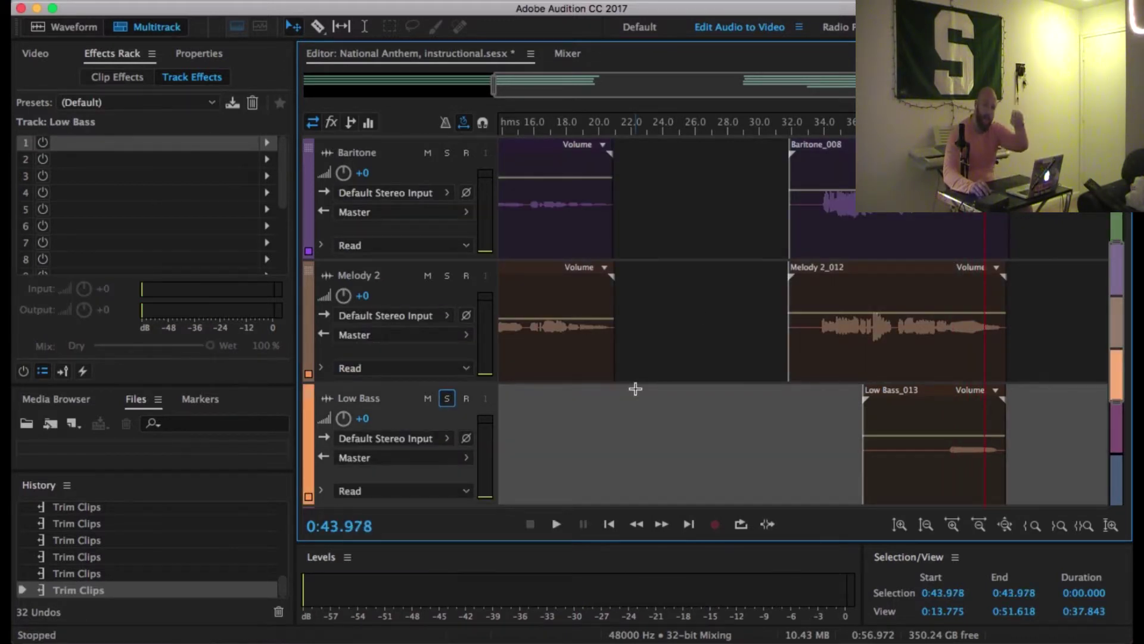
- Open the Low Bass_013 clip in the waveform editor and start the Manual Pitch Correction effect on it
scroll(670, 359, "up", 2)
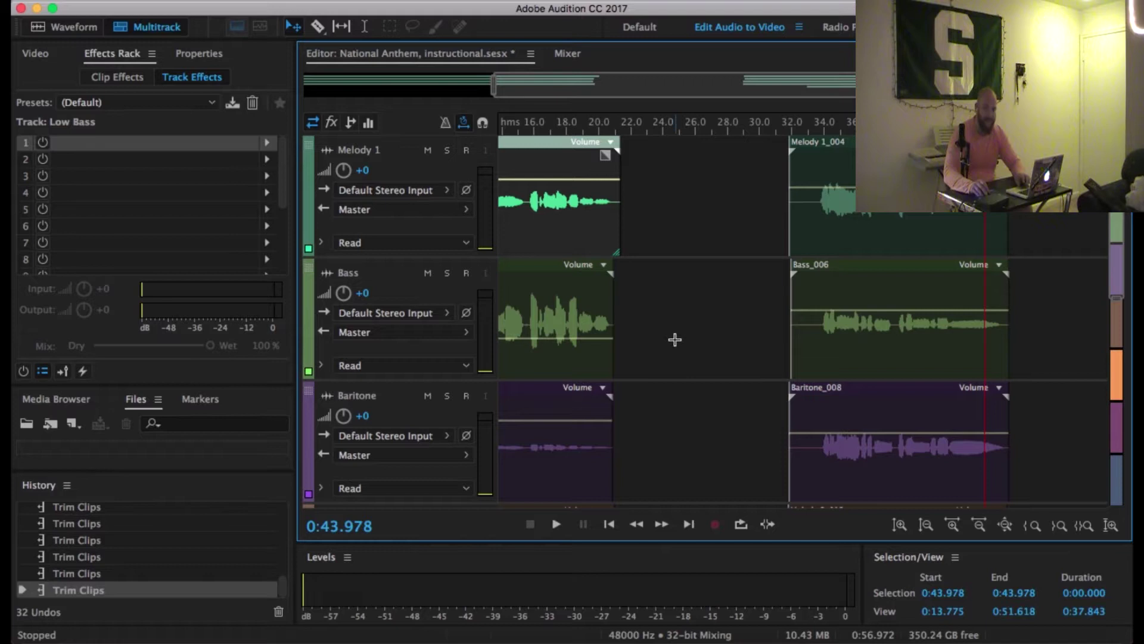
scroll(715, 358, "down", 2)
left_click(933, 417)
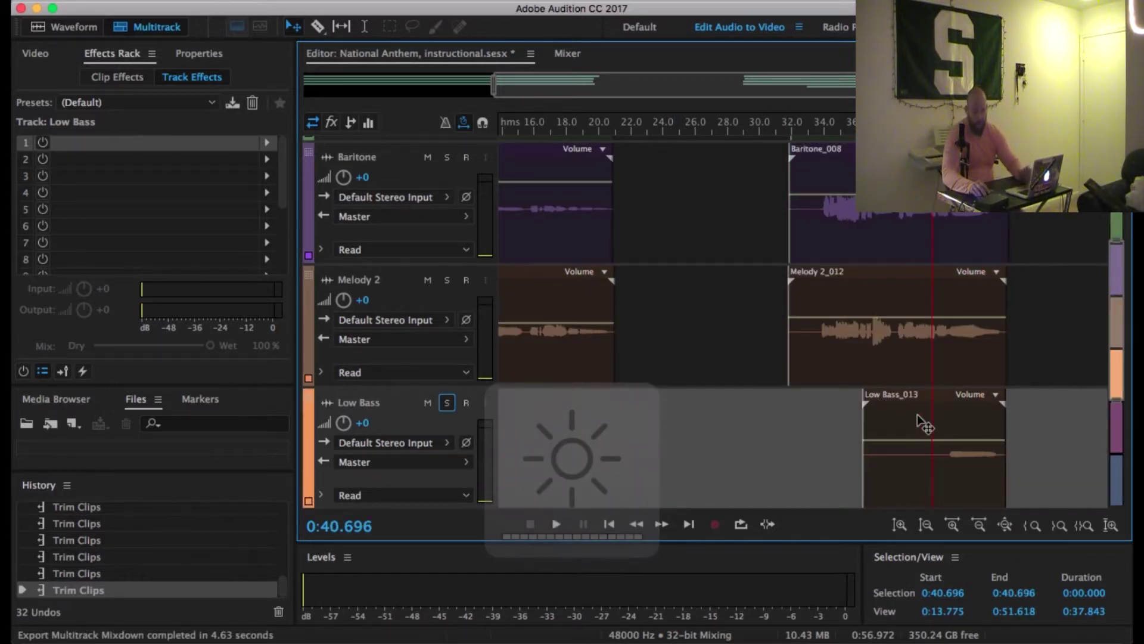
double_click(906, 436)
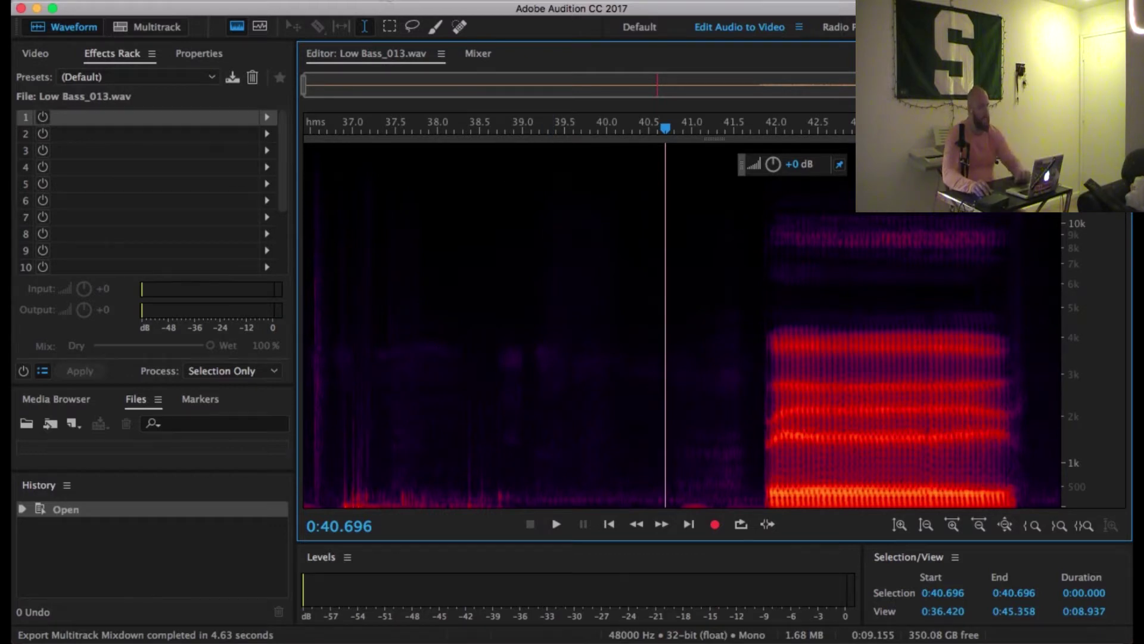
left_click(387, 1)
mouse_move(425, 340)
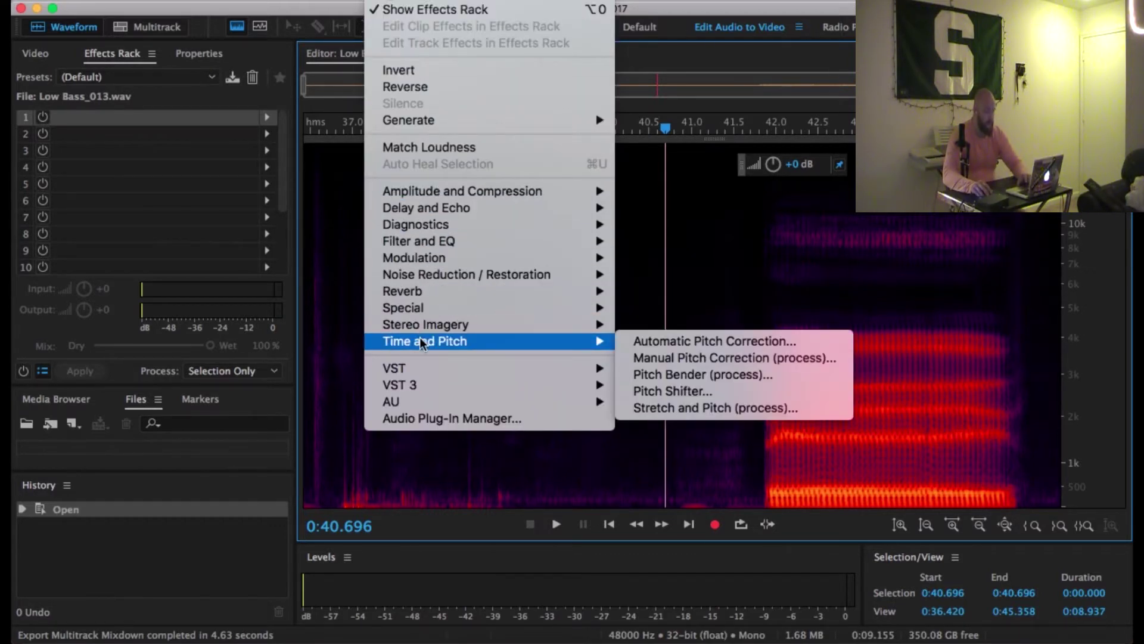
left_click(669, 355)
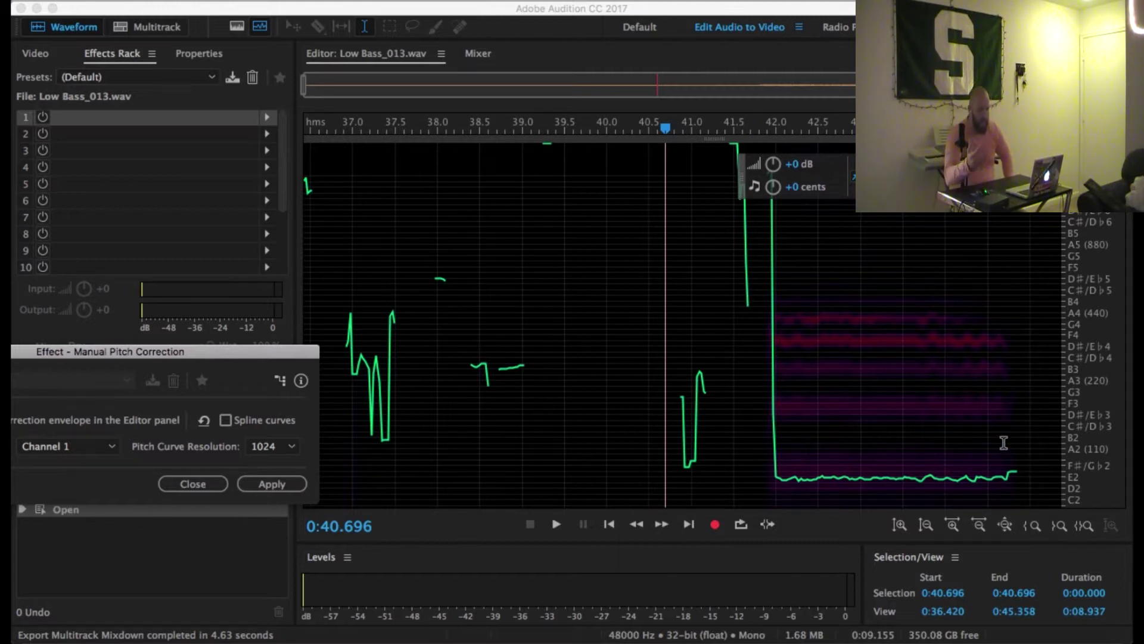
- Enlarge the waveform display over the pitch display and audition the Low Bass note from 0:41.841
left_click(704, 140)
left_click_drag(711, 191, 717, 503)
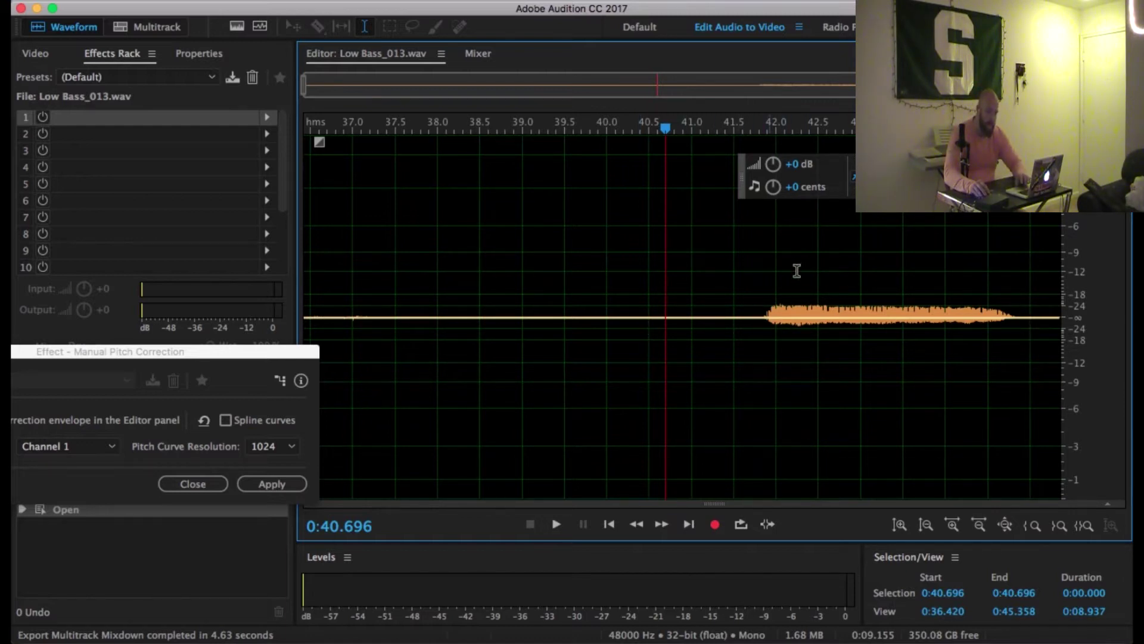
left_click(764, 132)
key("space")
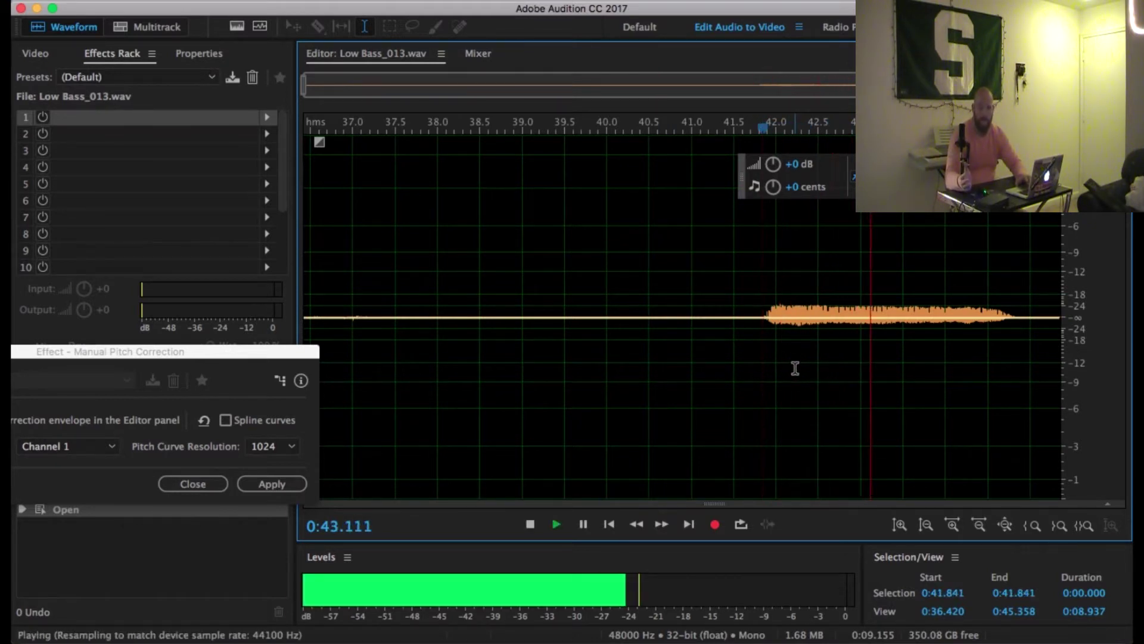
key("space")
- Add pitch envelope keyframes just before the Low Bass note, lower the envelope to its minimum, and apply the pitch correction
left_click(737, 319)
left_click_drag(757, 318, 775, 497)
left_click(775, 496)
key("Return")
key("F2")
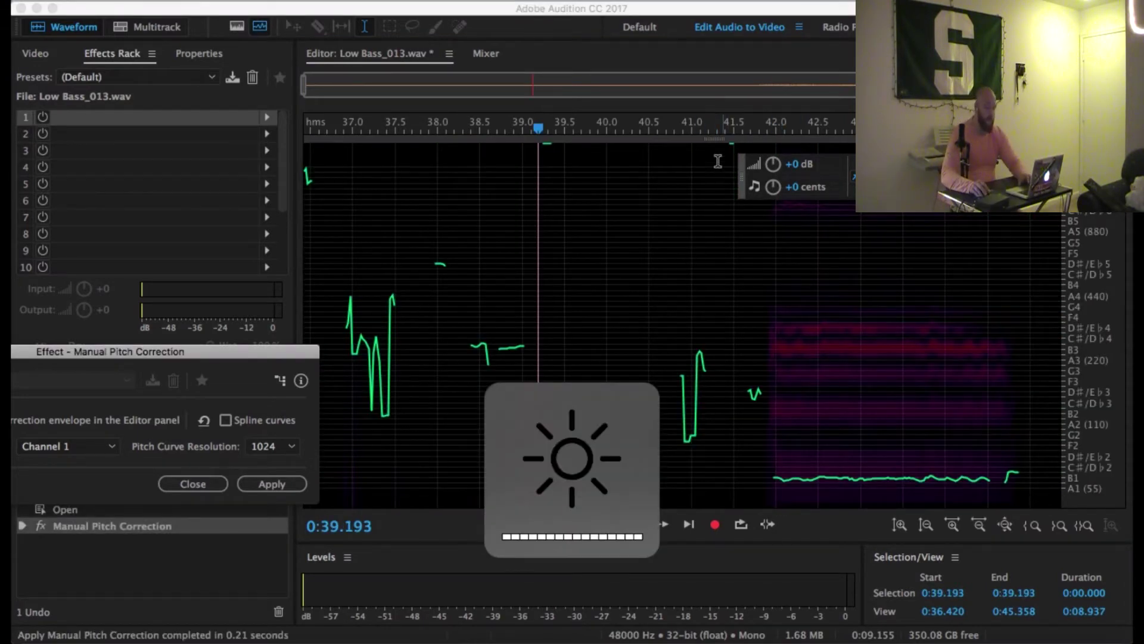
- Enlarge the waveform again, lower the pitch envelope to its minimum from about 0:41.6, and apply a second pitch correction
left_click(709, 286)
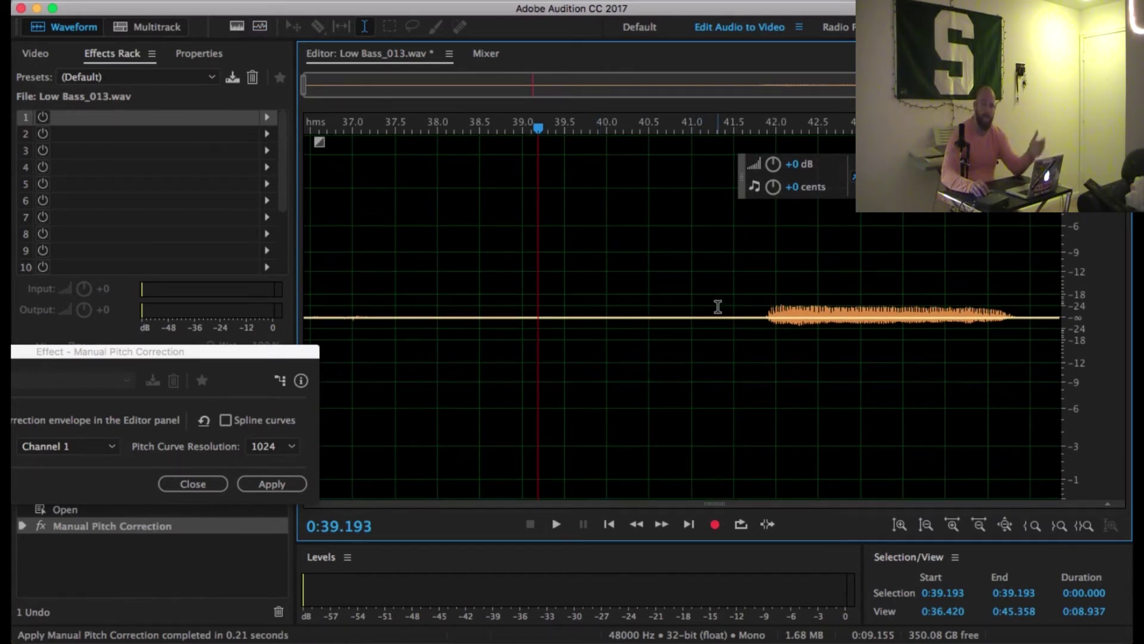
left_click_drag(737, 318, 747, 506)
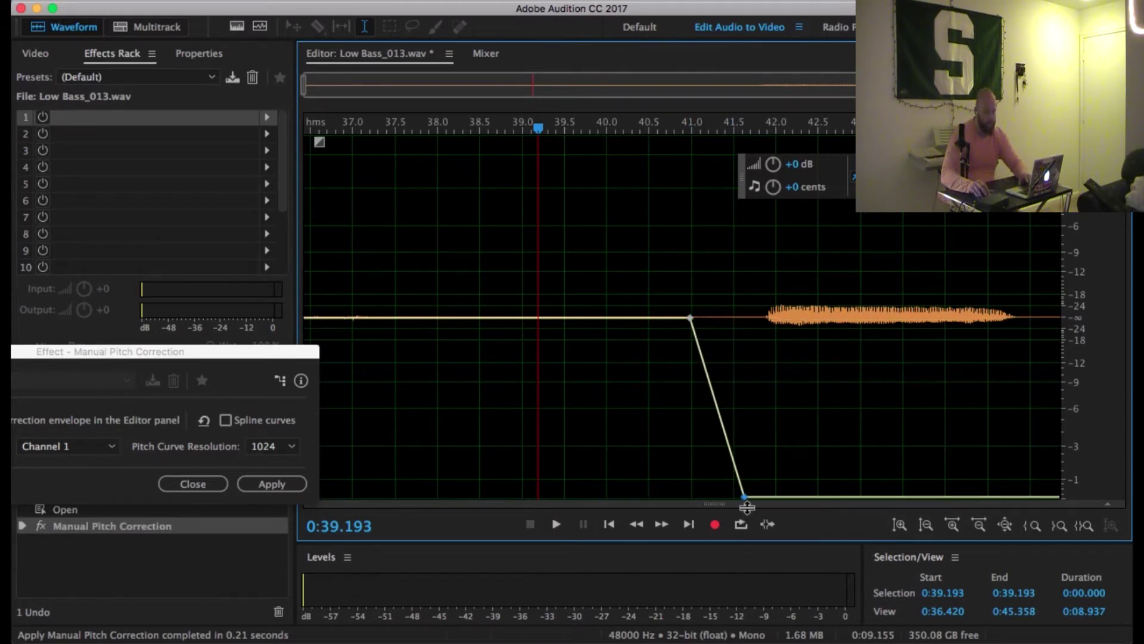
left_click(301, 485)
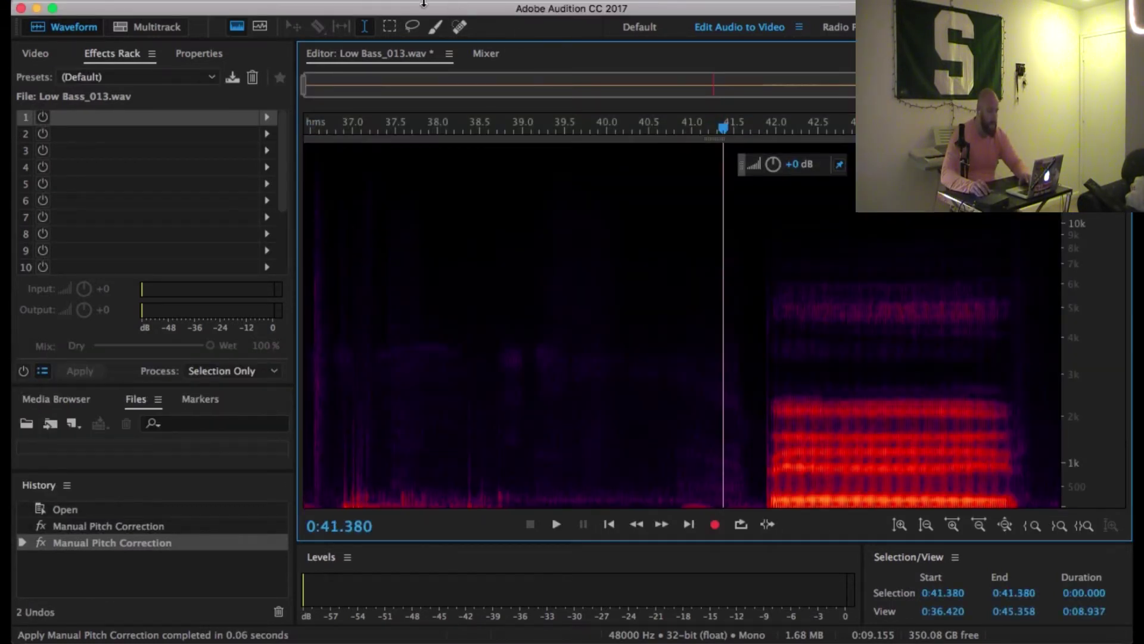
- Run Manual Pitch Correction on Low Bass_013 a third time, lowering the pitch envelope partway from about 0:41.7 through the note
left_click(424, 3)
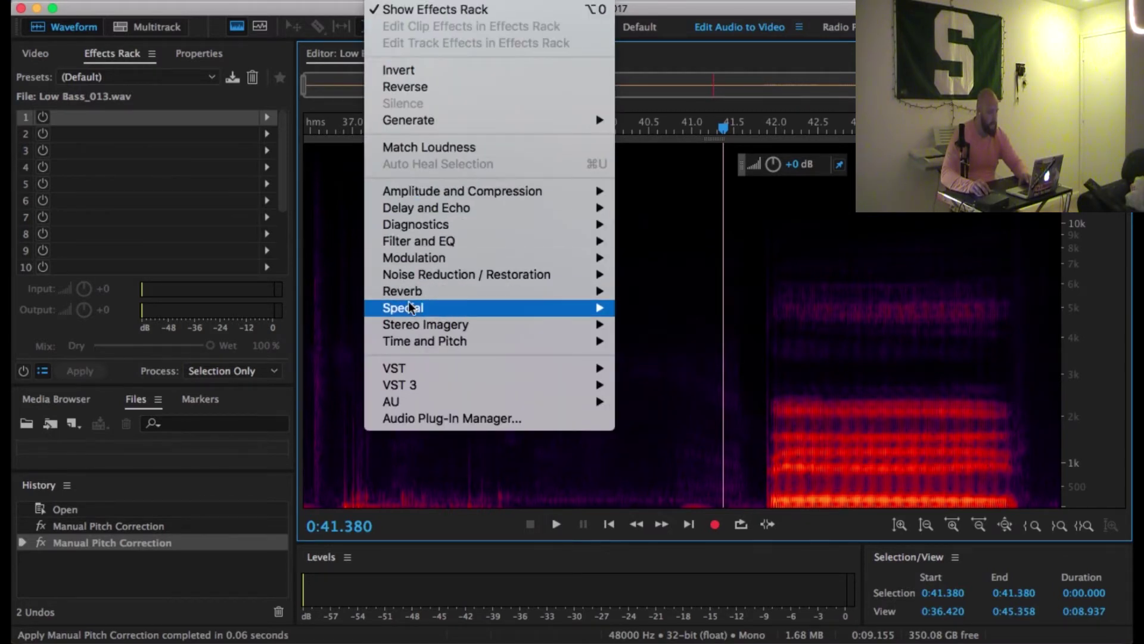
mouse_move(424, 341)
left_click(676, 352)
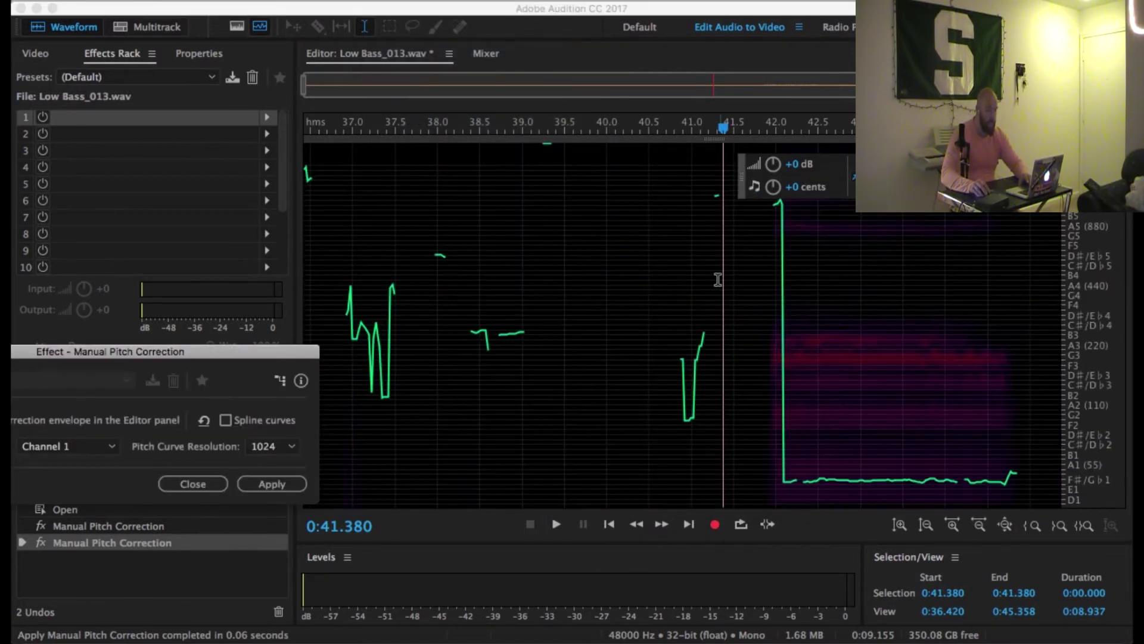
left_click(713, 145)
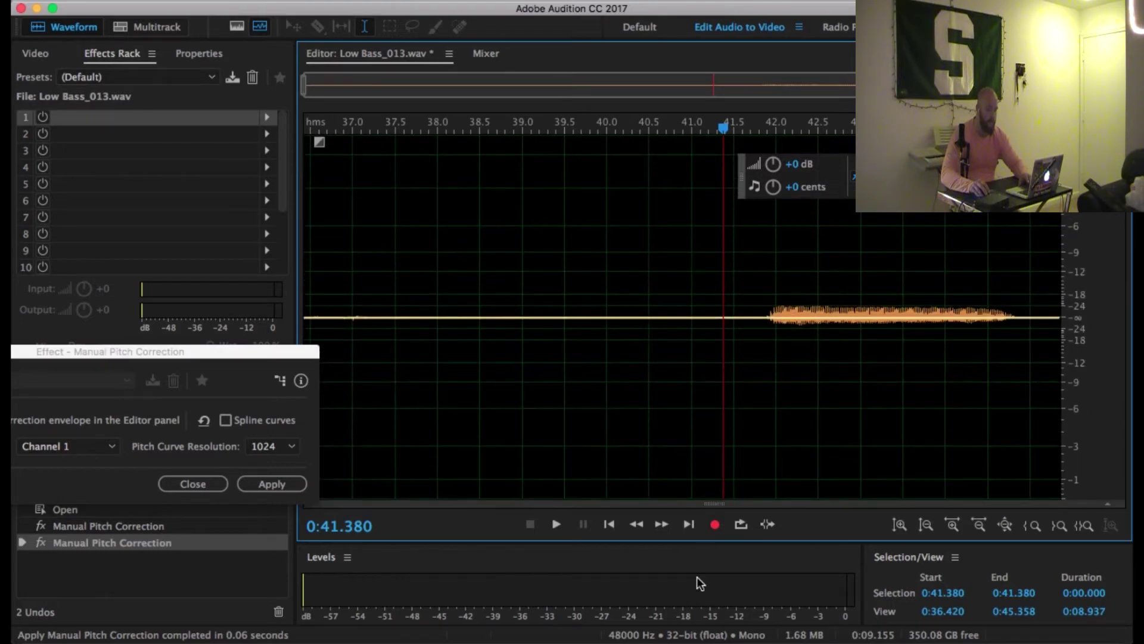
left_click_drag(750, 317, 755, 391)
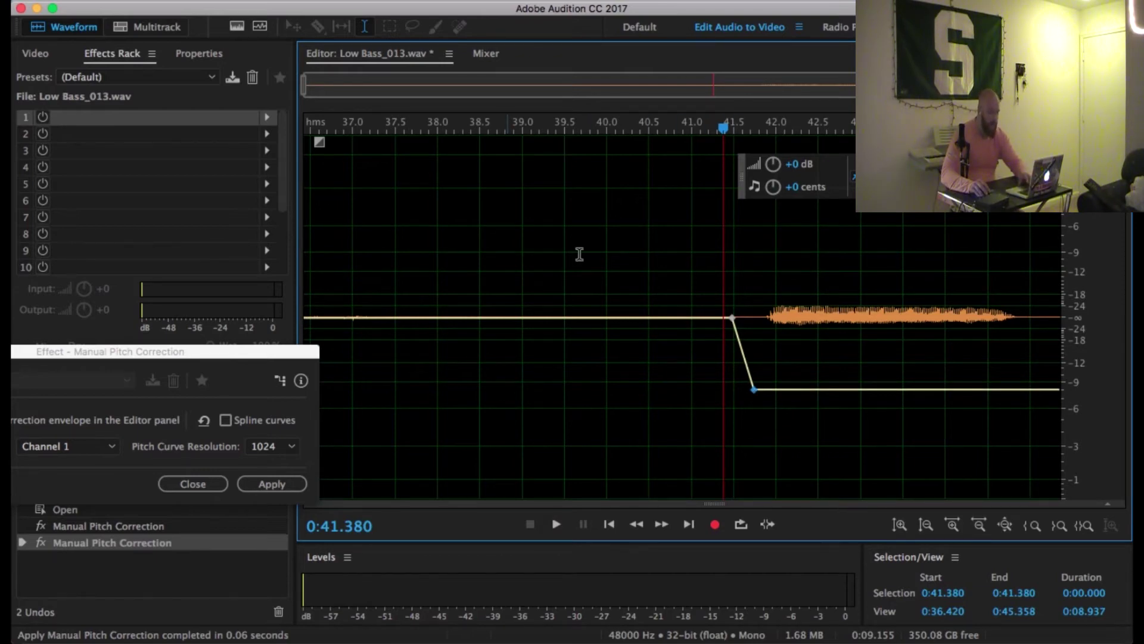
left_click(277, 484)
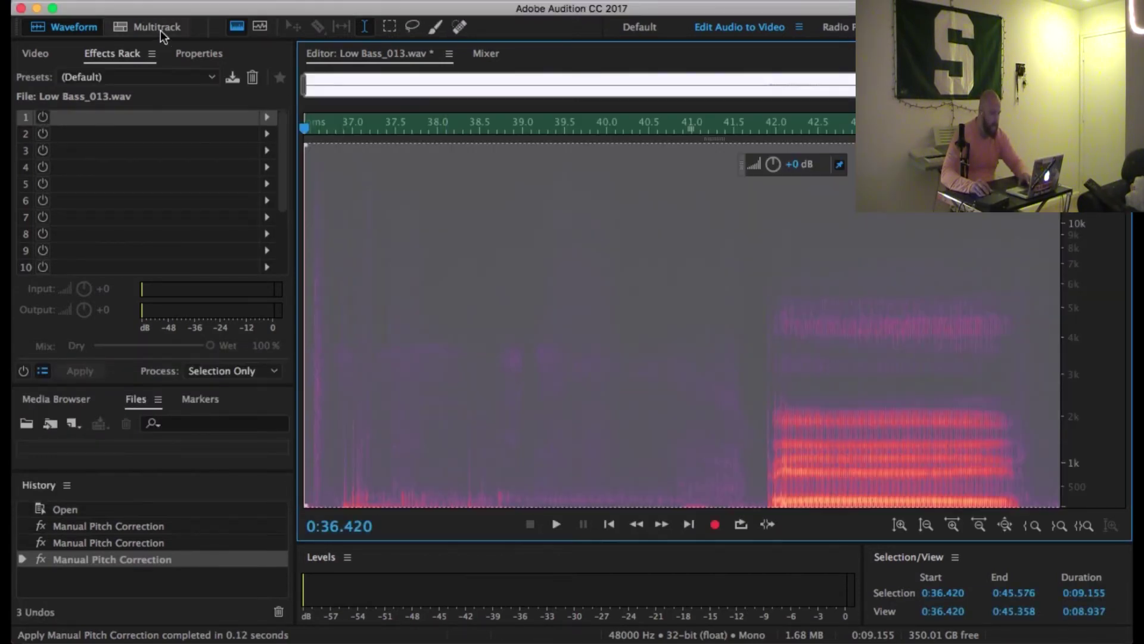
- Return to the multitrack session and audition the soloed Bass track from 0:42.228, turning its solo off again
left_click(159, 30)
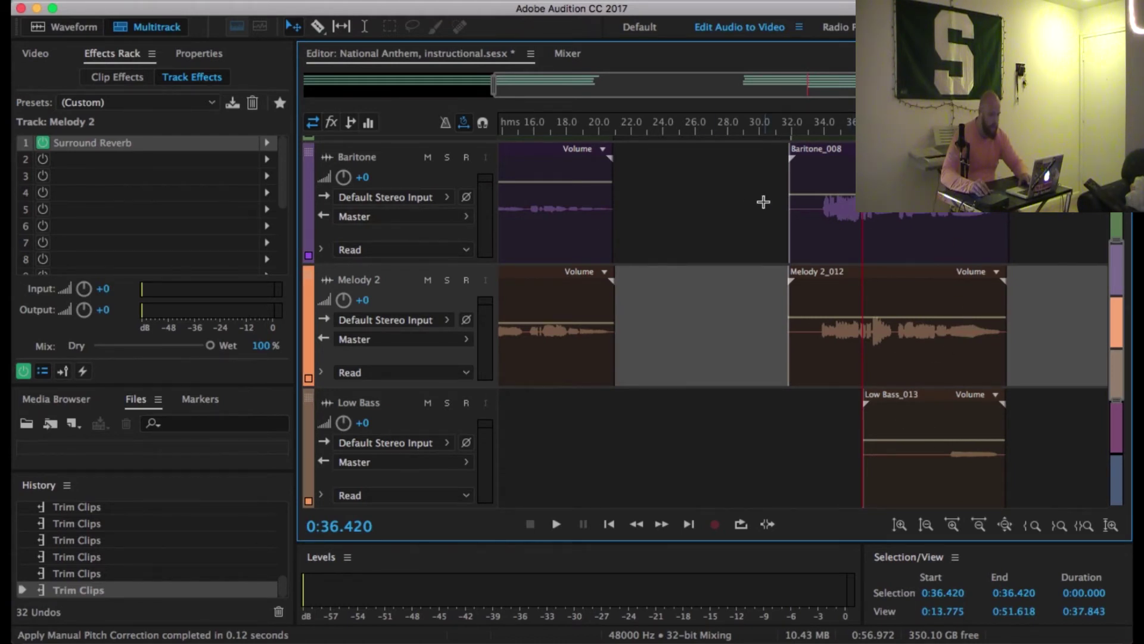
scroll(760, 203, "up", 3)
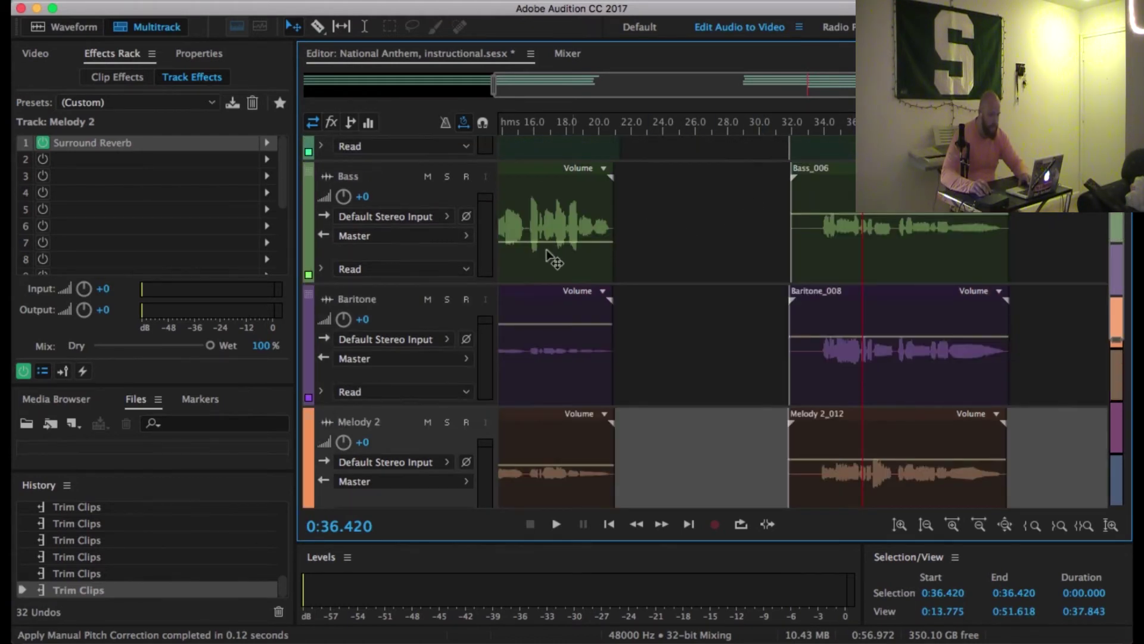
left_click(448, 177)
left_click(957, 307)
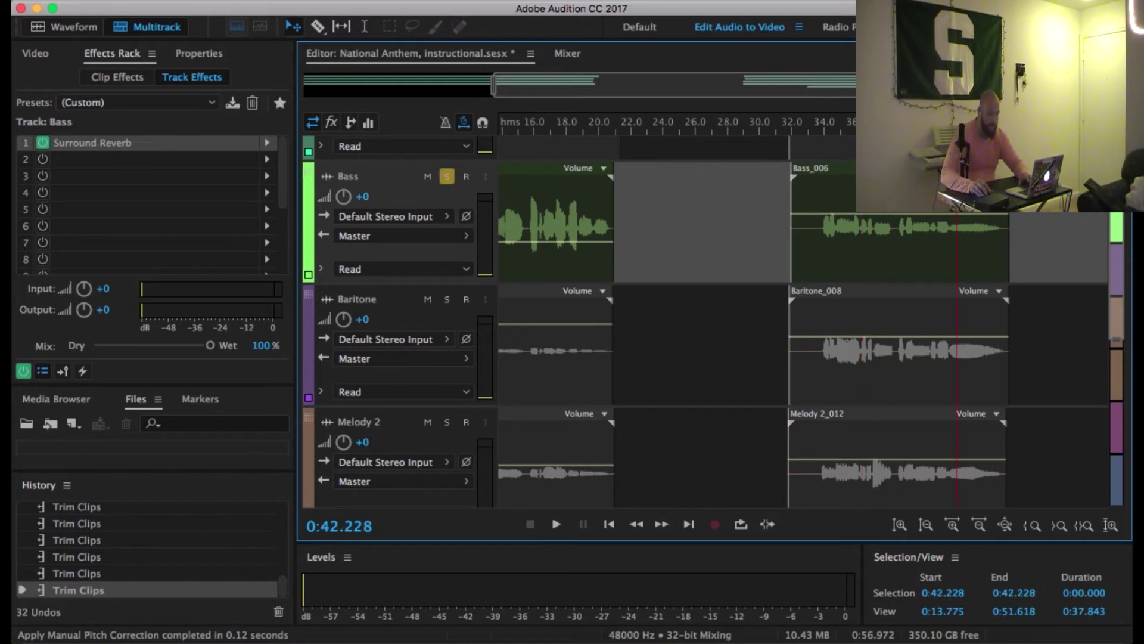
key("space")
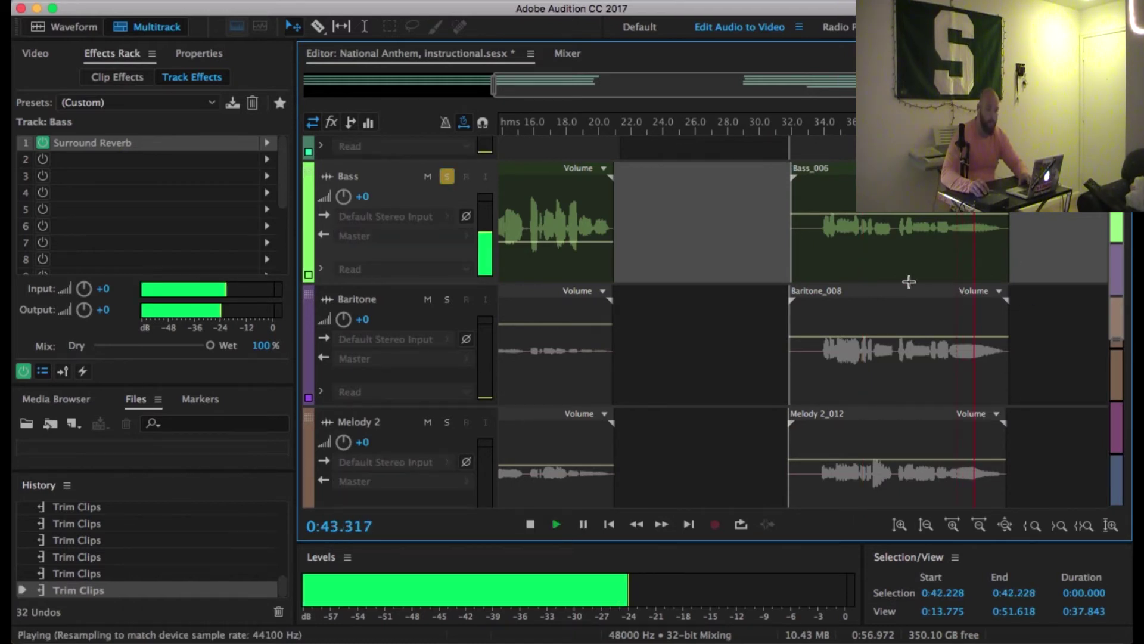
left_click(447, 175)
key("space")
- Solo the Low Bass track, audition its corrected note from 0:41.610, and turn the solo off
scroll(864, 232, "down", 3)
left_click(446, 326)
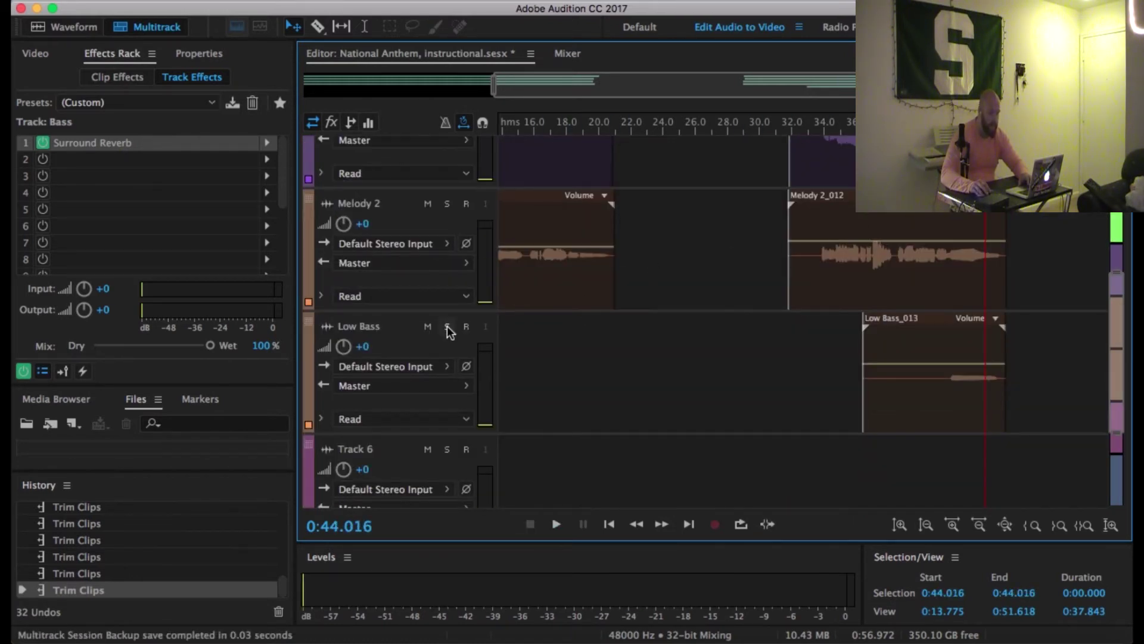
key("space")
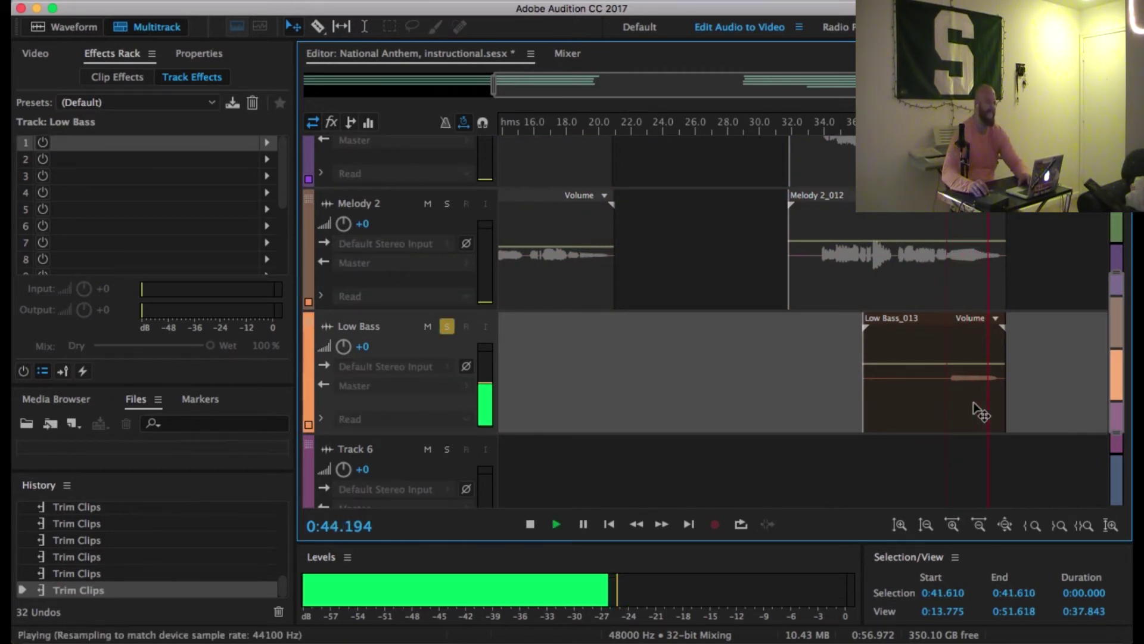
key("space")
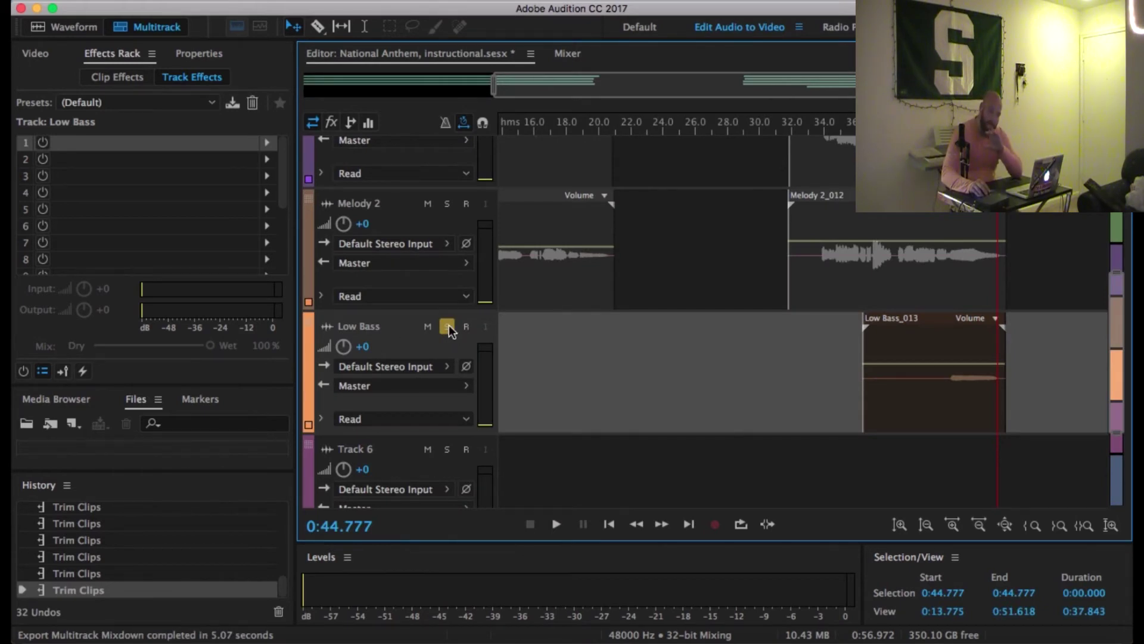
left_click(448, 325)
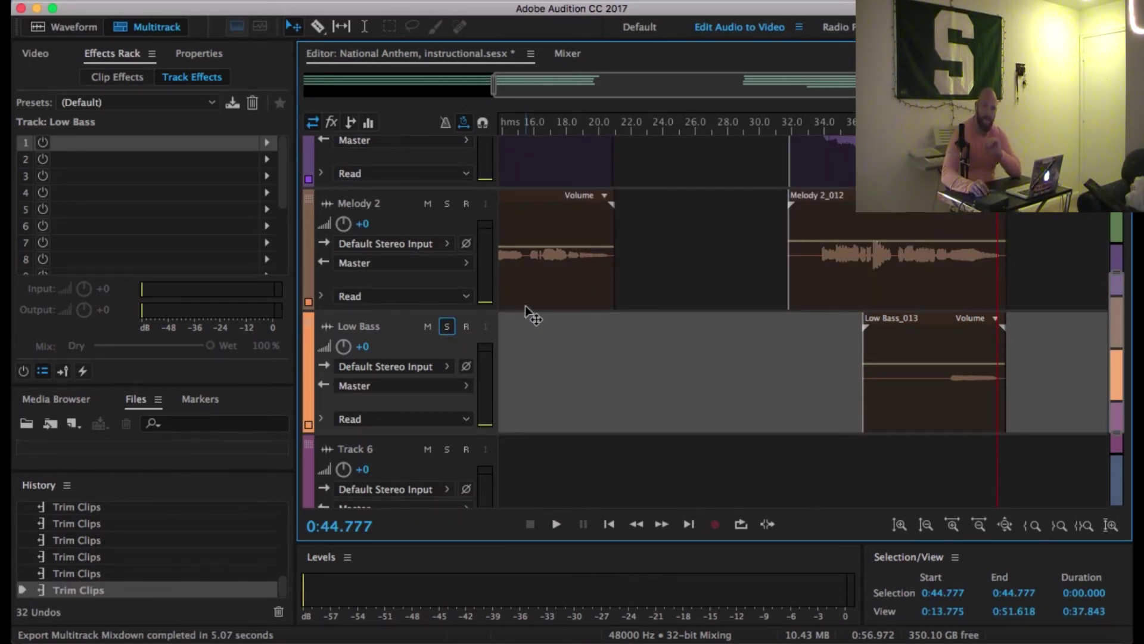
key("XF86MonBrightnessUp")
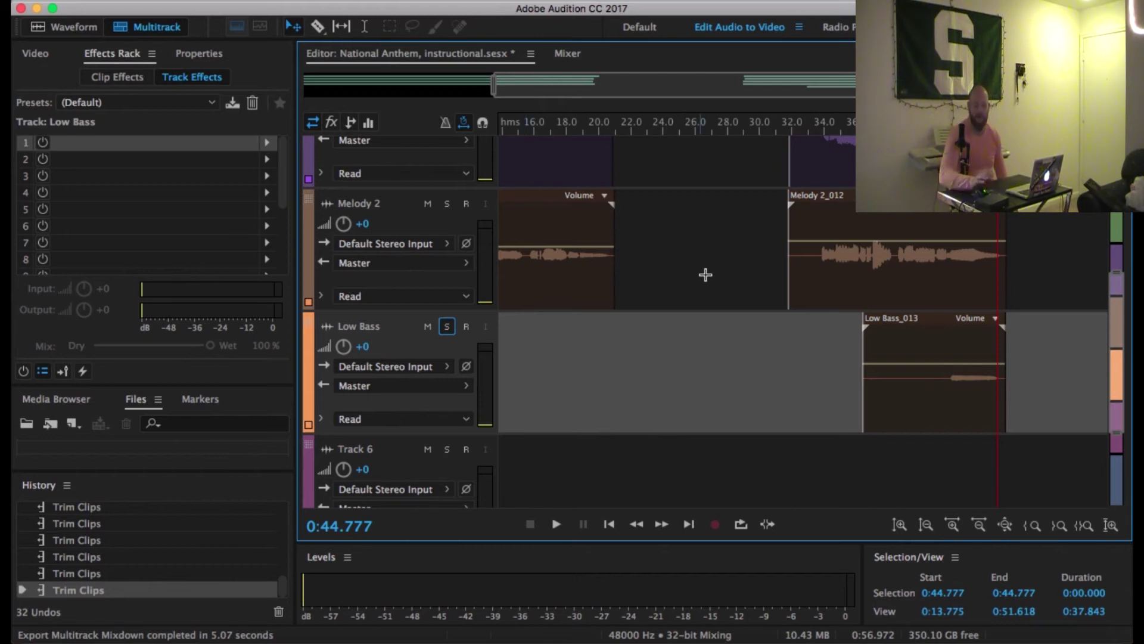
key("XF86MonBrightnessUp")
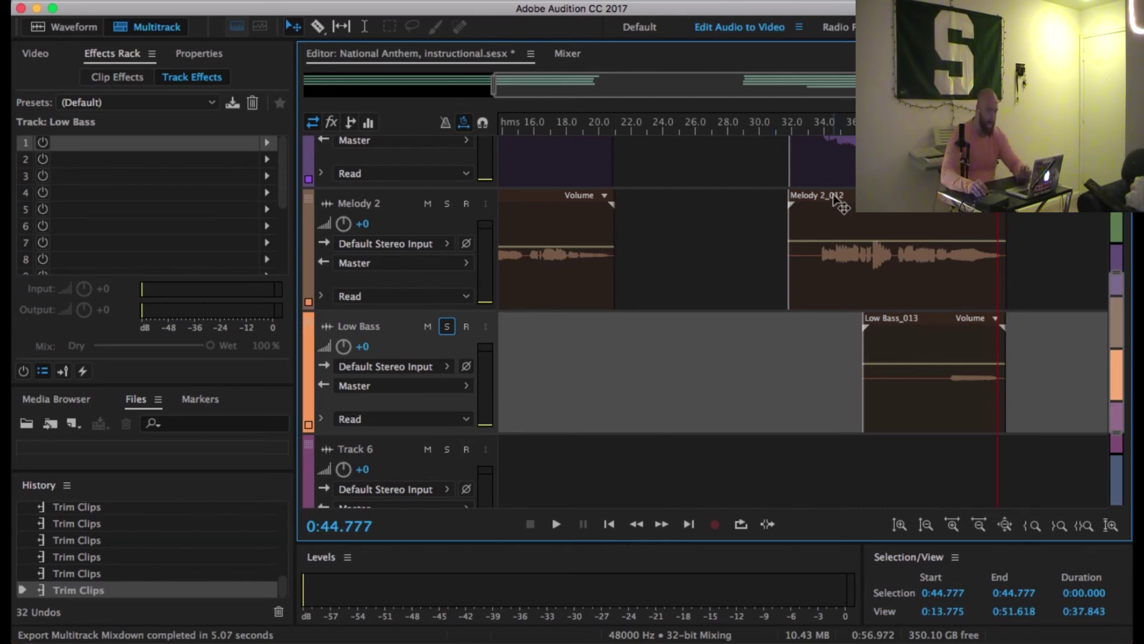
- Raise the volume envelope of the Low Bass_013 clip across its whole length
scroll(822, 135, "up", 2)
left_click(797, 127)
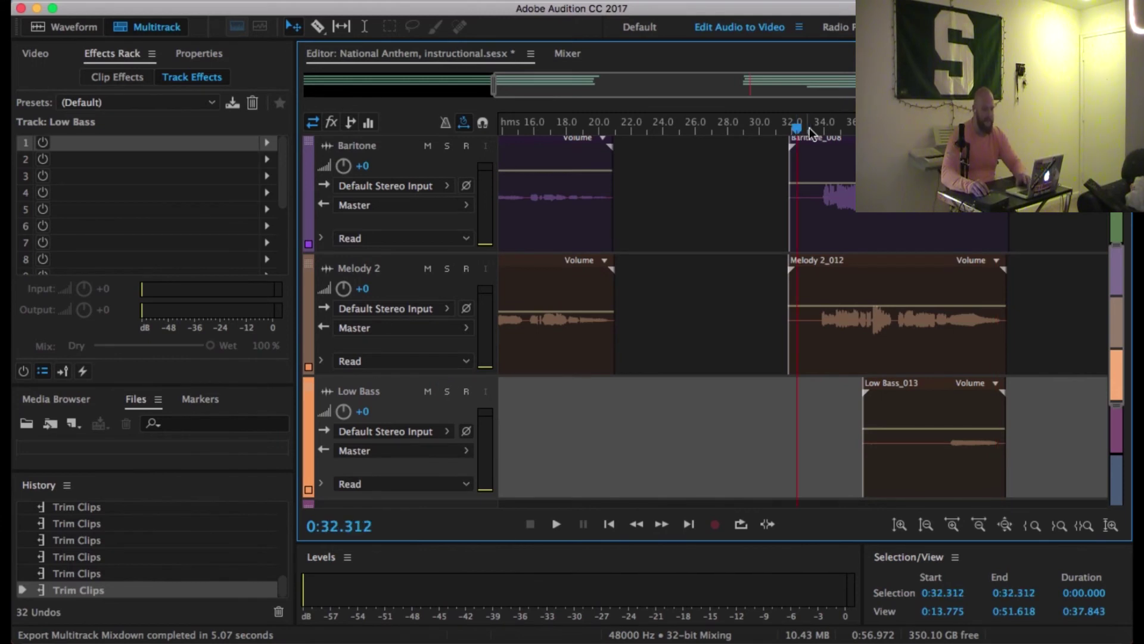
left_click(938, 431)
left_click_drag(936, 427, 936, 409)
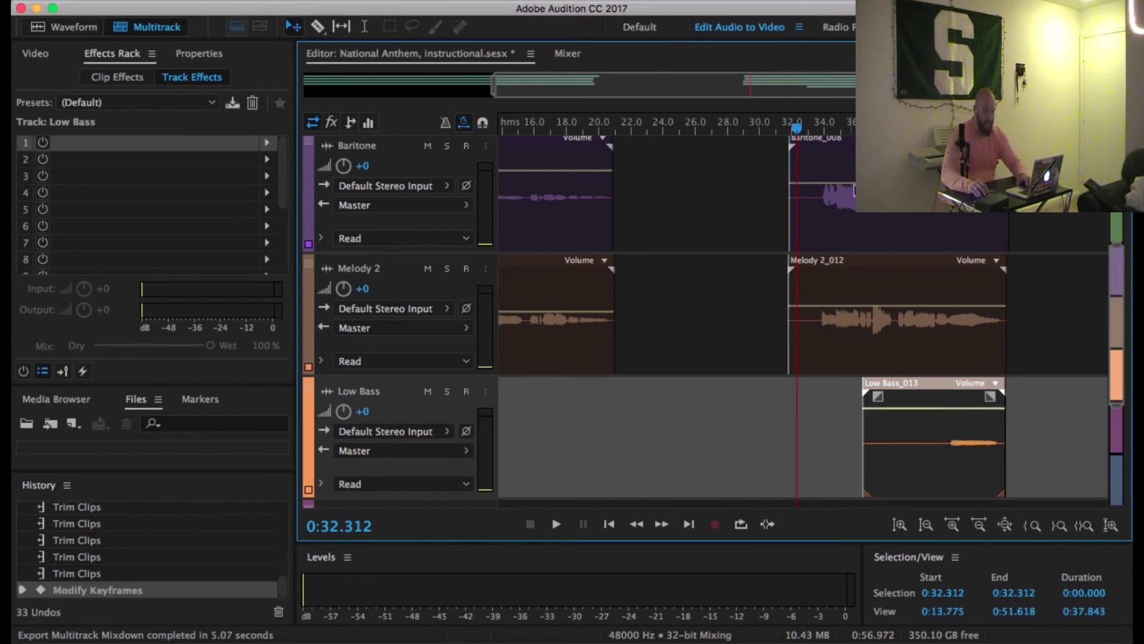
- Play the full mix from 0:33.282 and trim the silent start of the Low Bass_013 clip closer to its note
left_click(813, 126)
key("space")
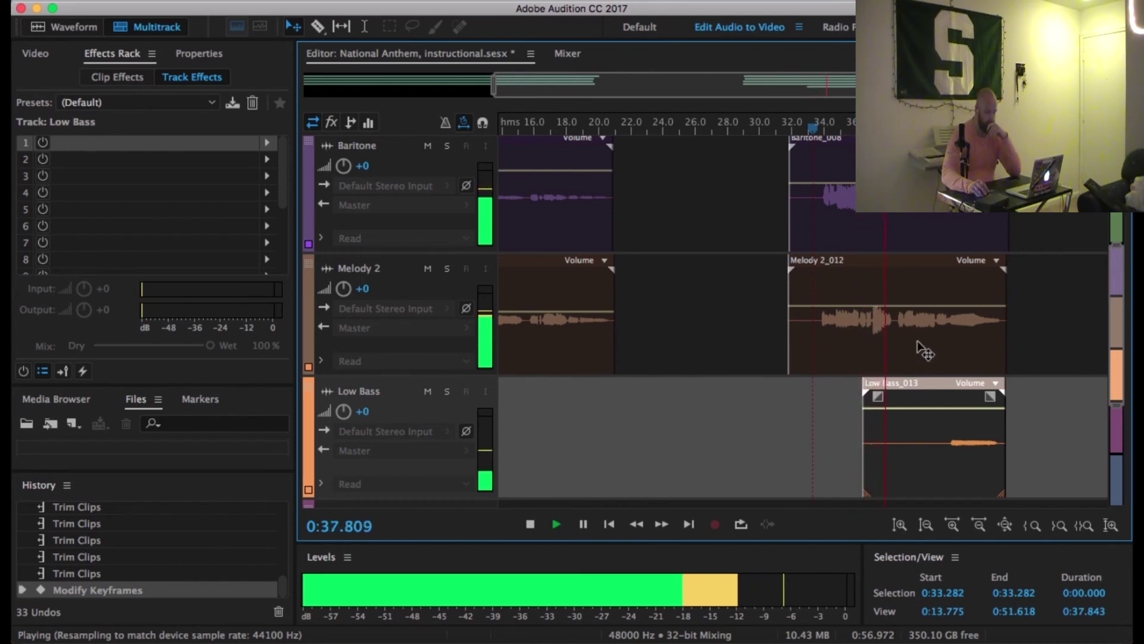
left_click_drag(864, 441, 896, 441)
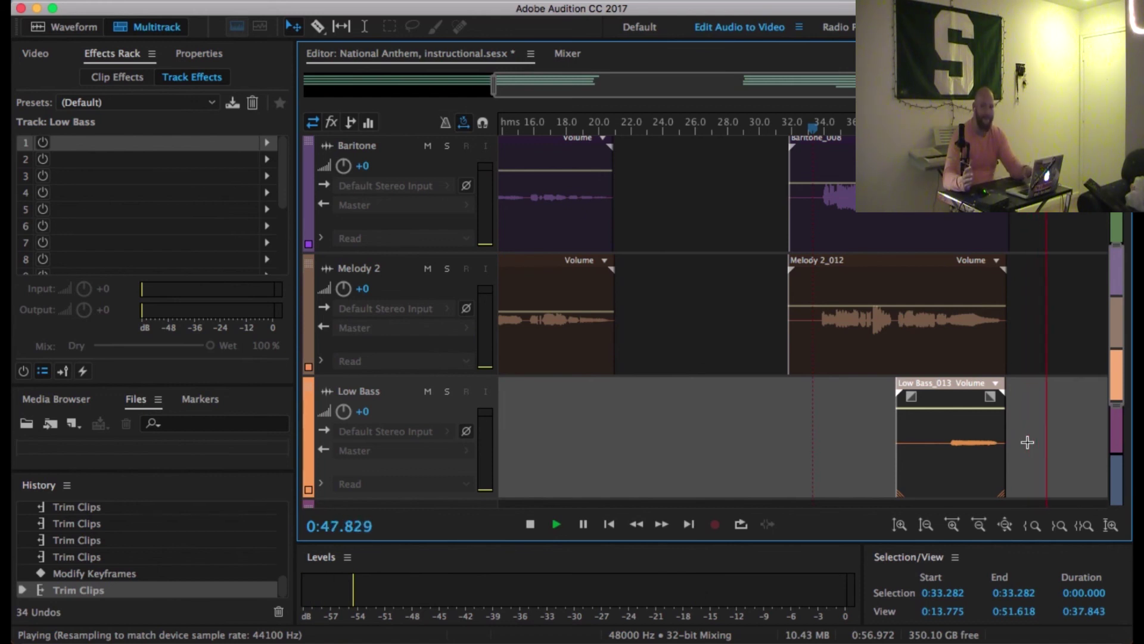
key("space")
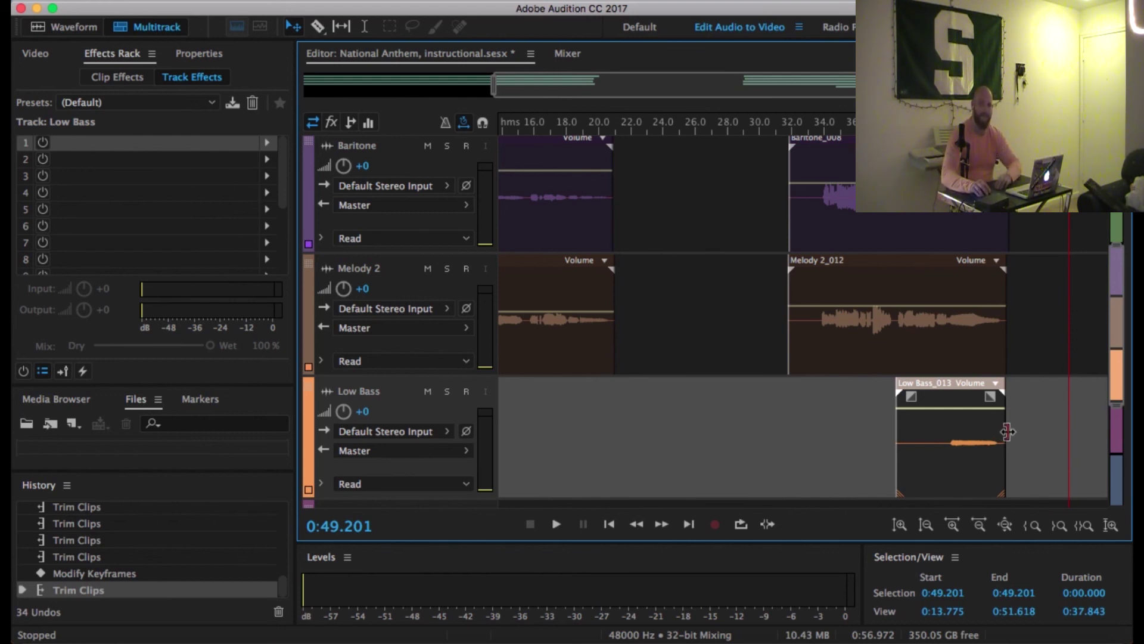
key("XF86MonBrightnessUp")
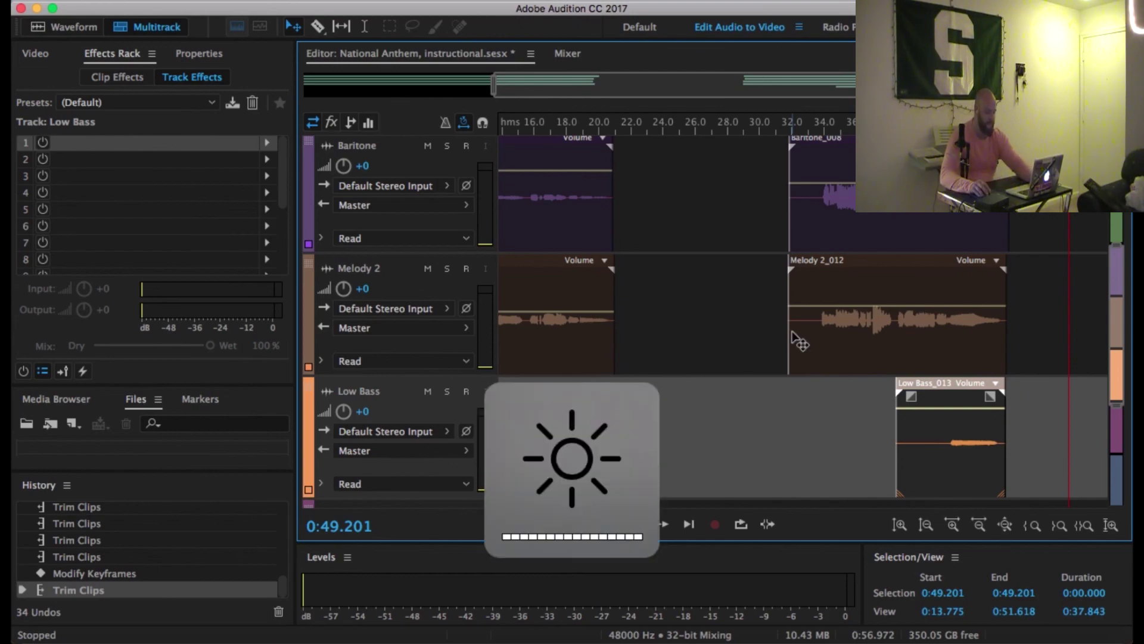